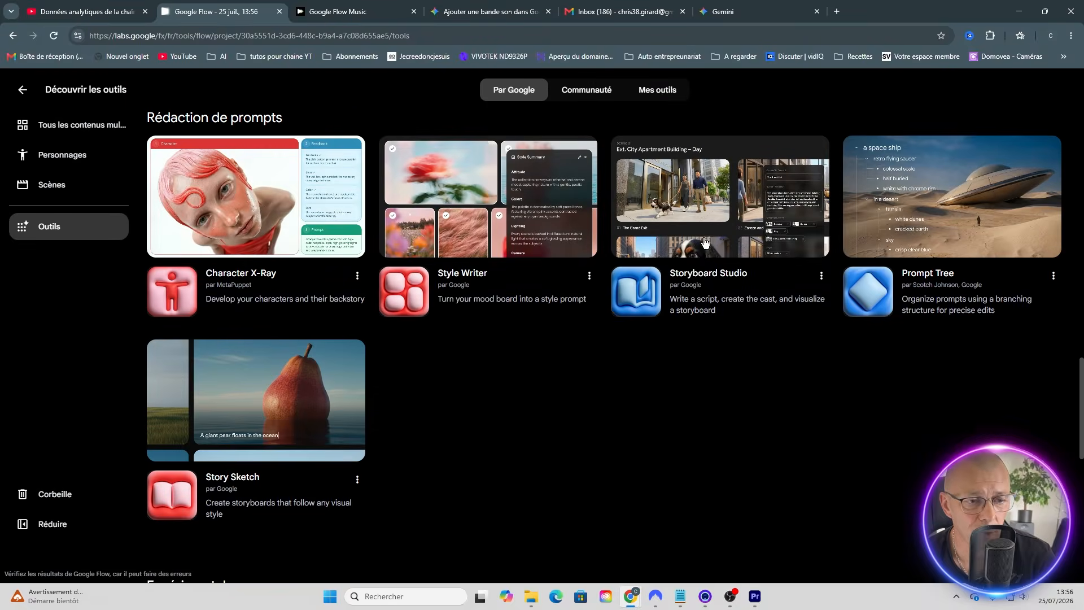
Step: Open Storyboard Studio and generate a French script about love at first sight at a luxury hotel soirée: 8 multishot 10-second scenes, ultra-photorealist, high skin details, 8K
click(610, 412)
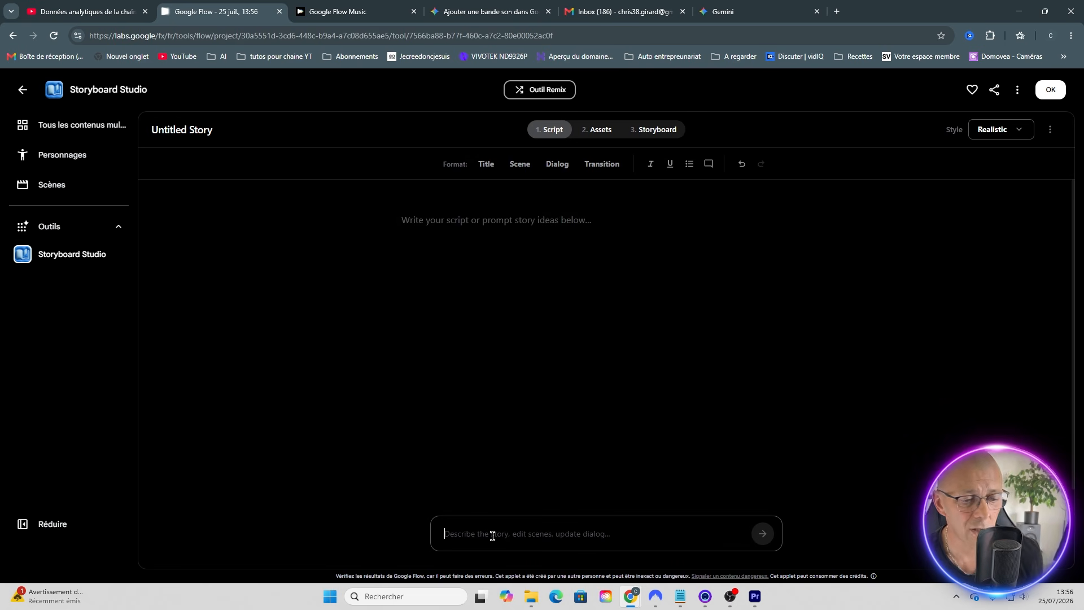
text(Durée de la video: 8 scènes multishots de 10 secondes. Style: ultra-photorealist. High skin details, 8K.)
scroll(741, 533, up, 5)
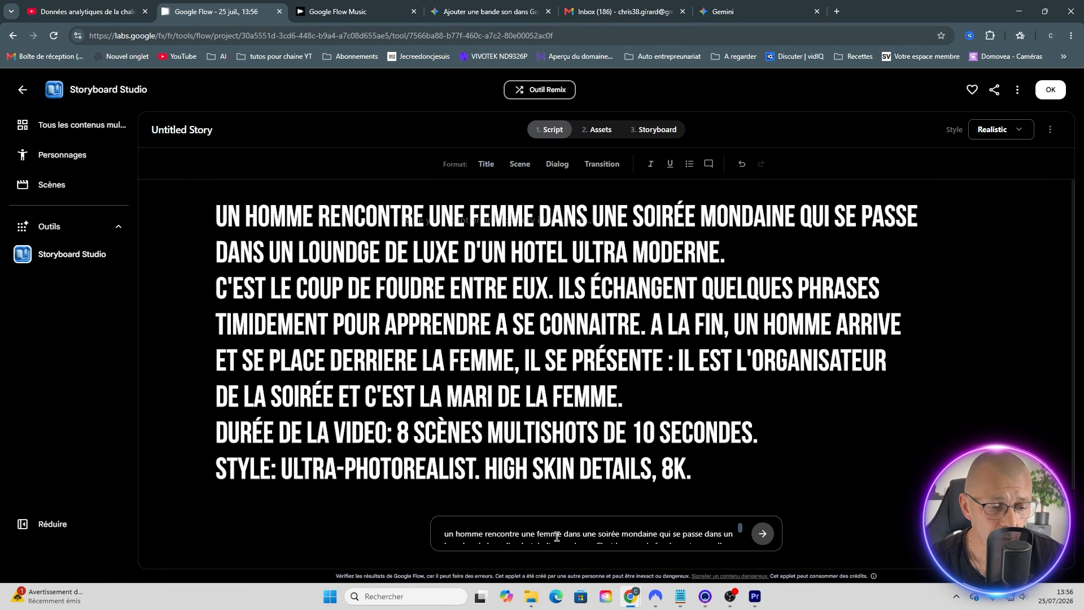
scroll(556, 537, down, 1)
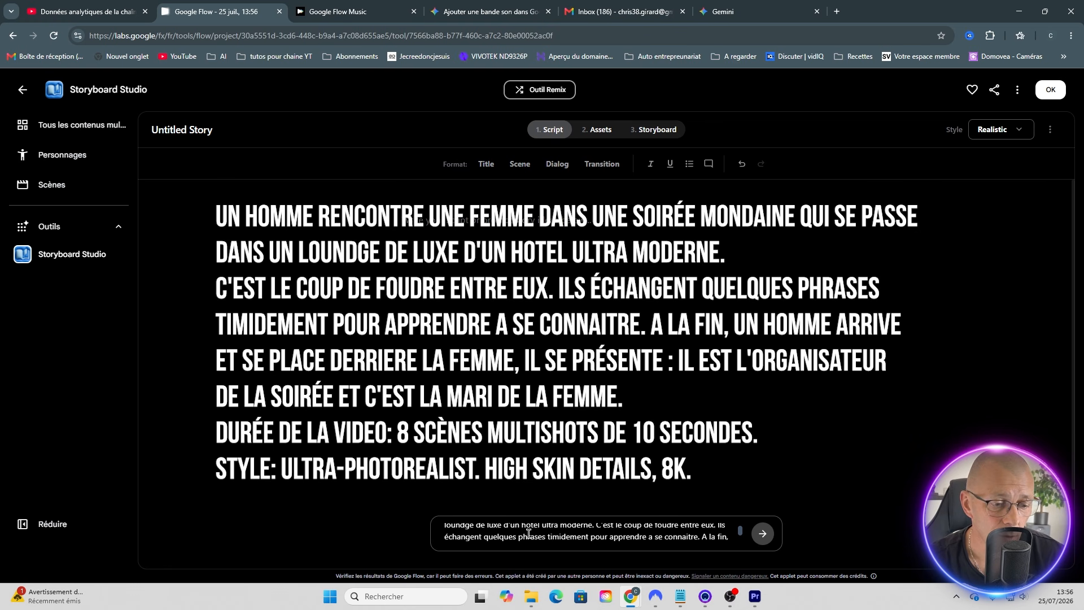
scroll(530, 537, down, 2)
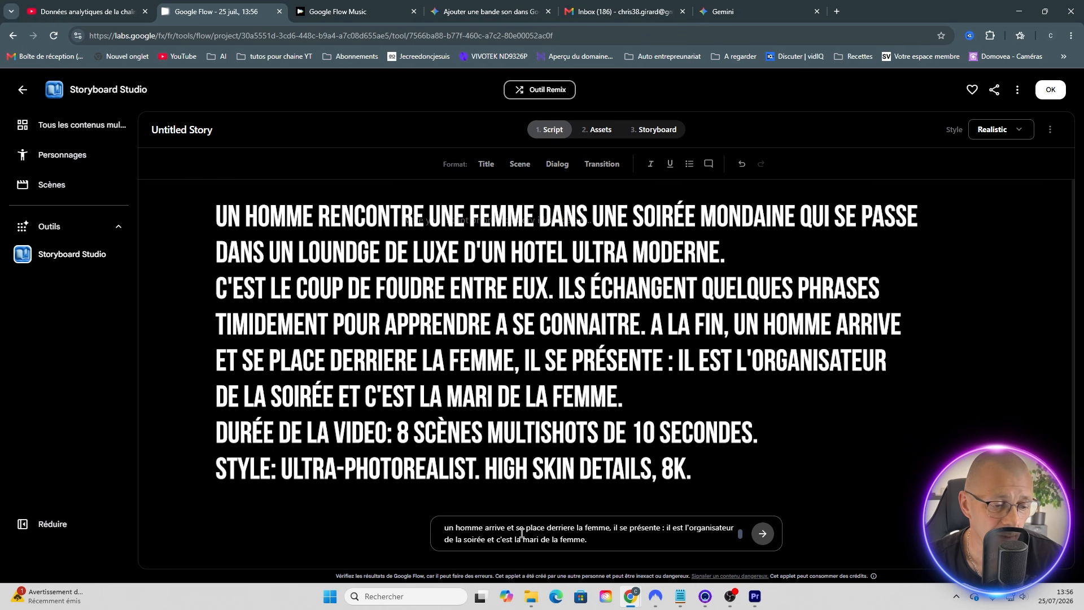
scroll(522, 532, down, 2)
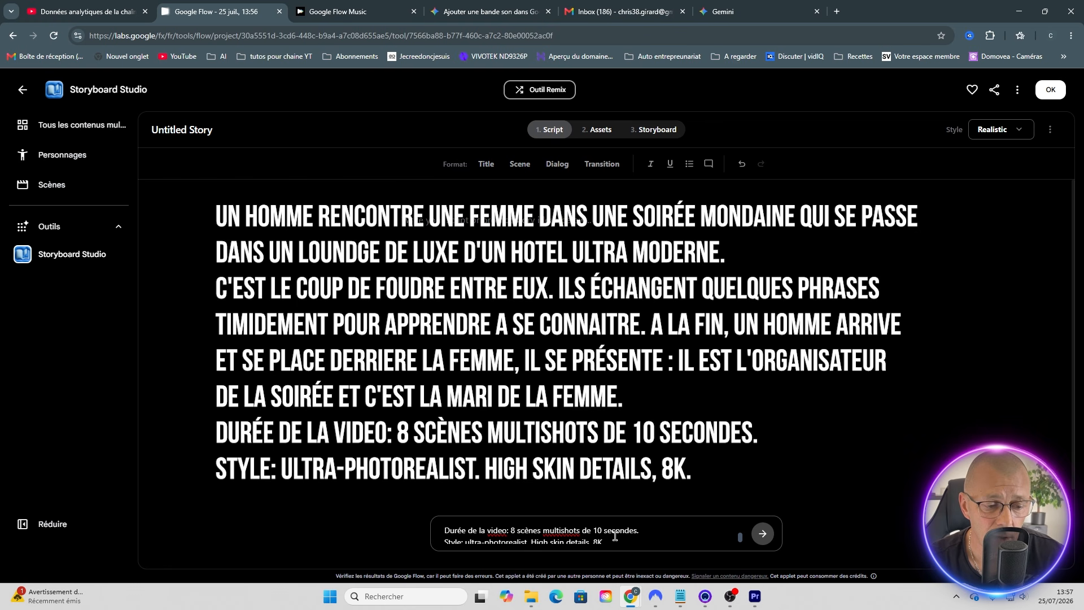
click(765, 540)
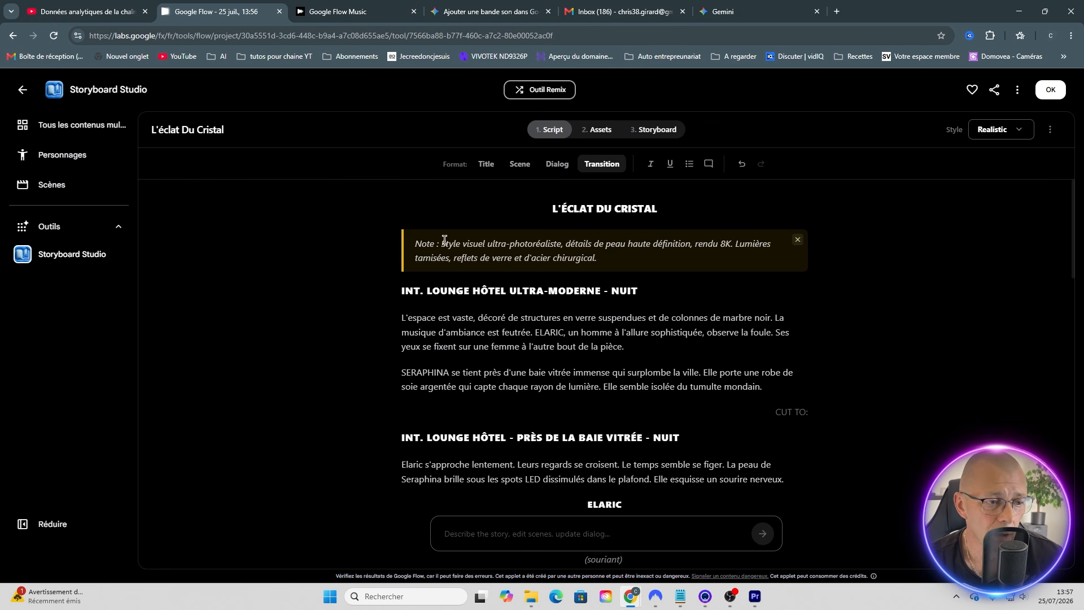
Step: Read through the generated script, then autofill the images for all its characters and locations
scroll(605, 266, down, 2)
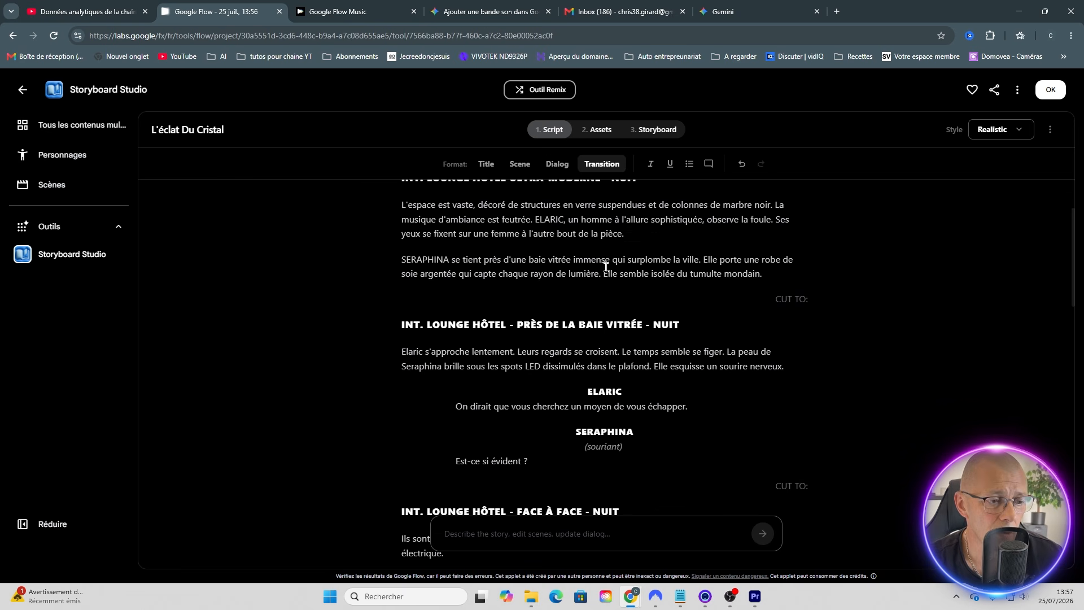
scroll(546, 354, down, 10)
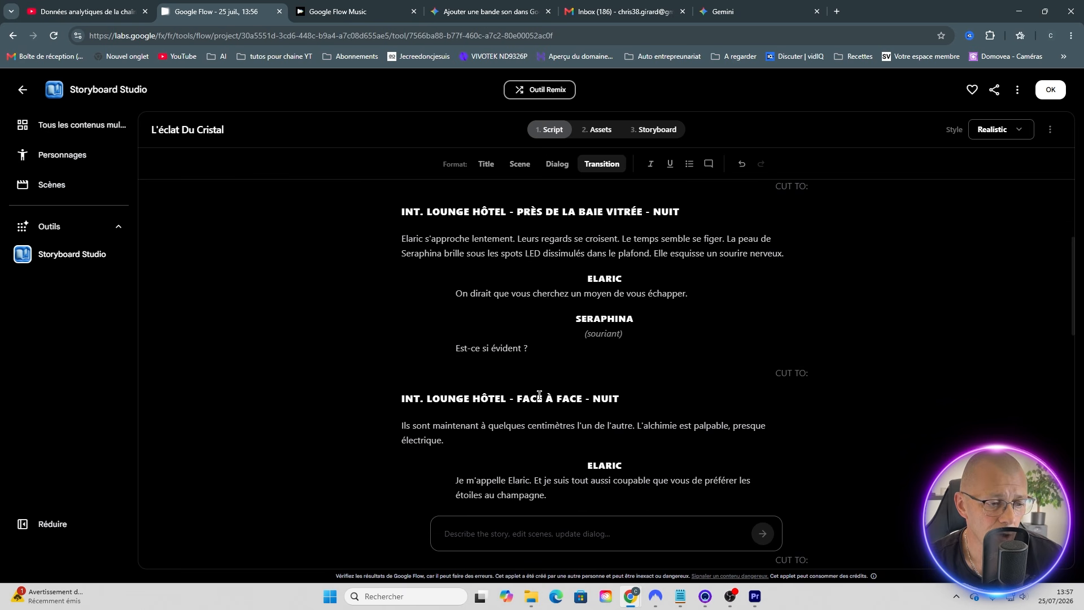
scroll(555, 342, down, 1)
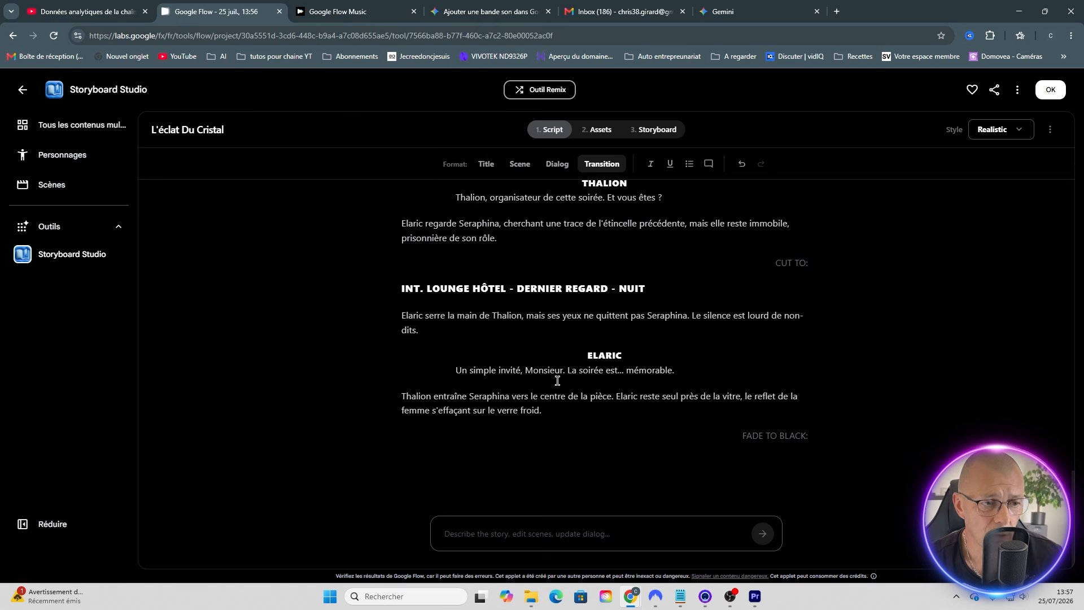
scroll(556, 362, up, 3)
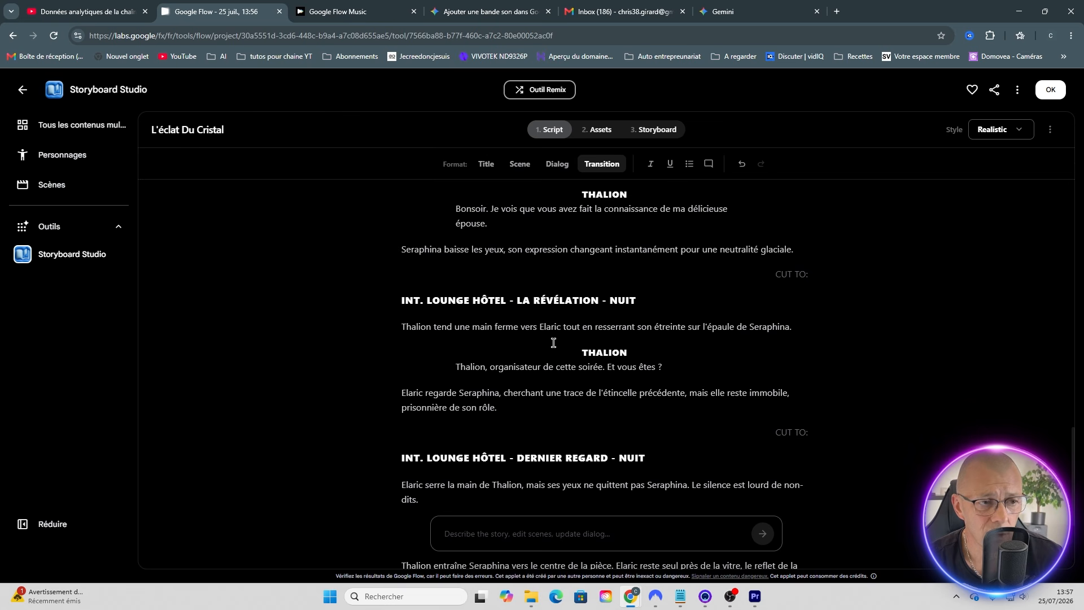
click(599, 131)
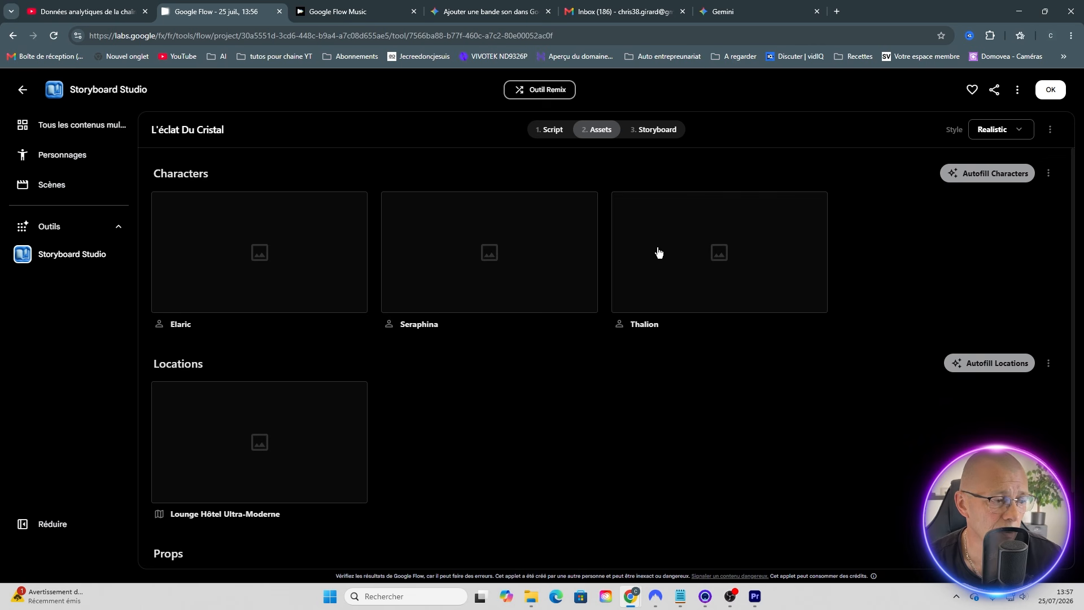
click(989, 175)
click(991, 364)
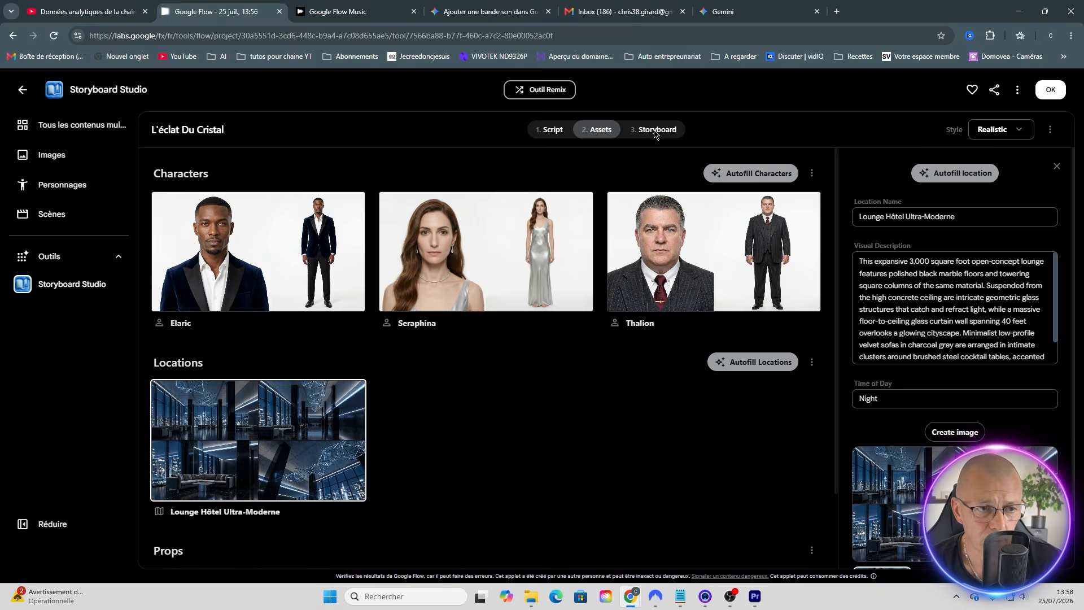
Step: Autofill the storyboard scenes with generated frames, including the five frames of Scene 02 near the bay window
click(655, 131)
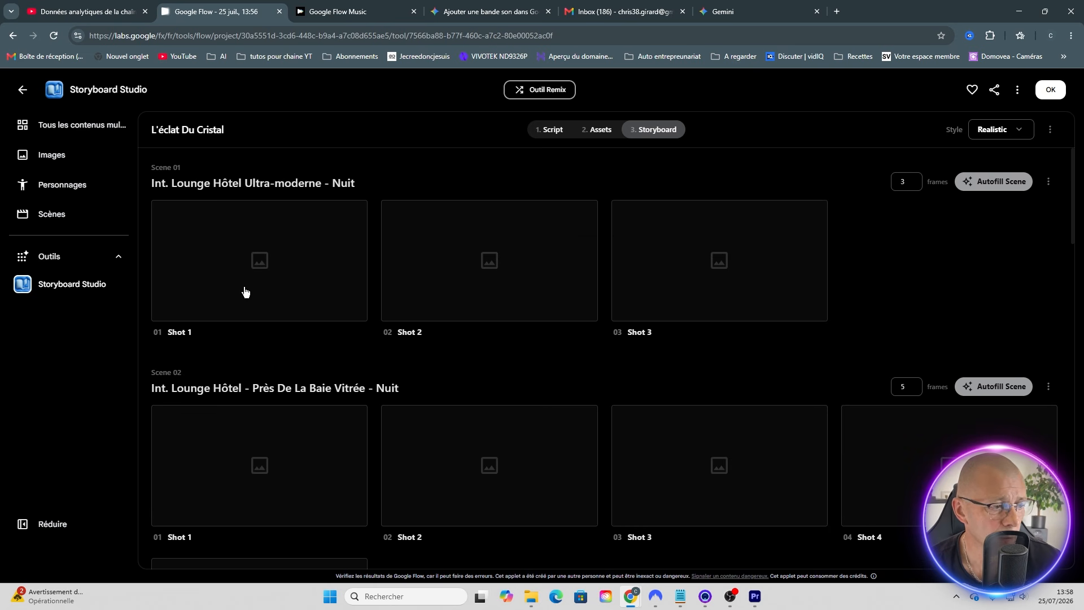
scroll(246, 291, down, 7)
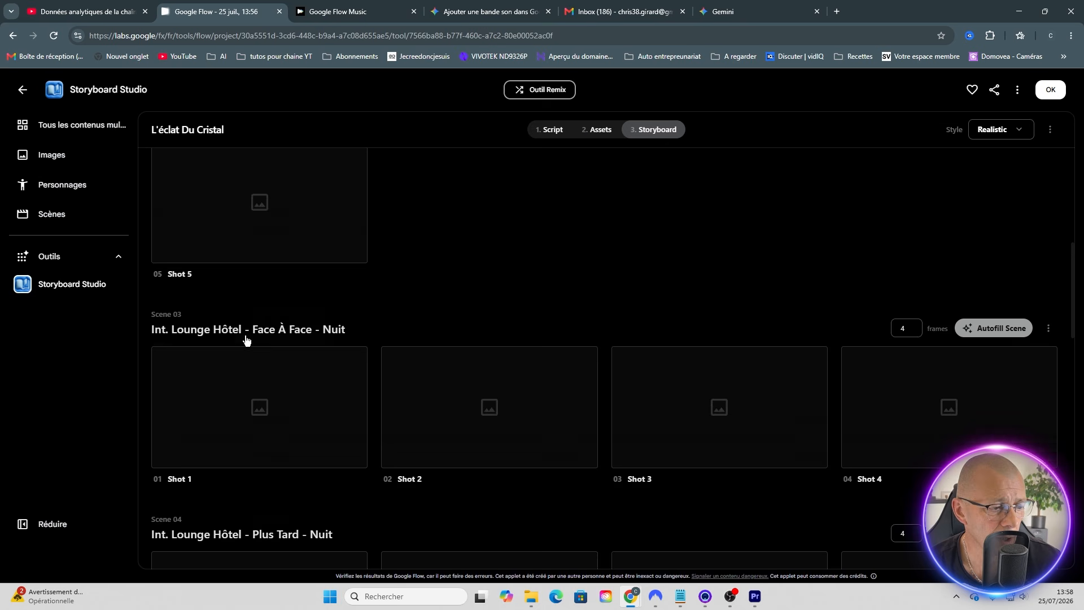
scroll(247, 340, down, 2)
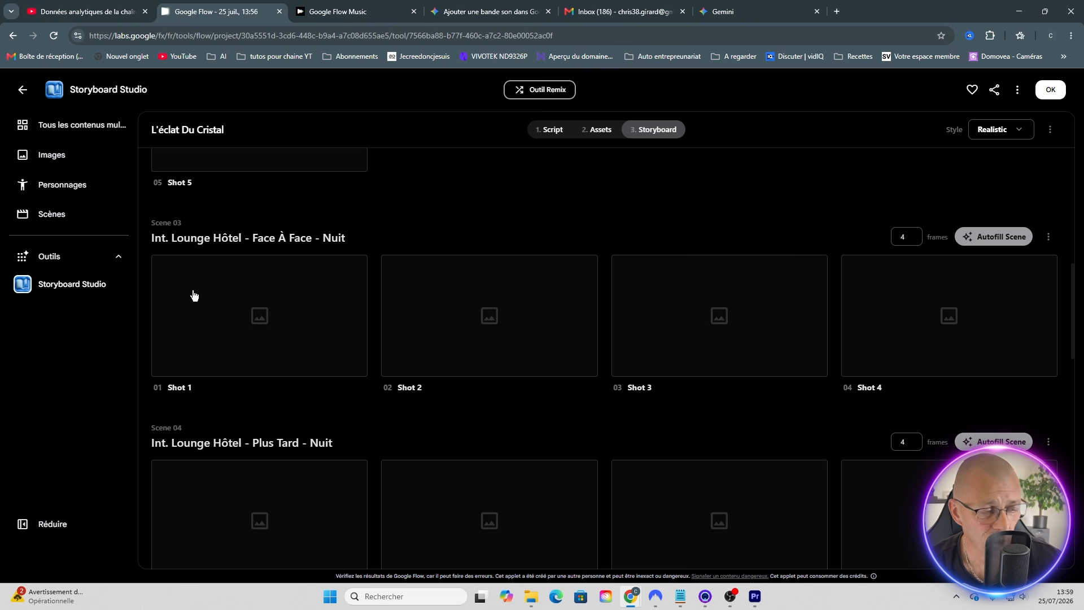
scroll(198, 316, up, 6)
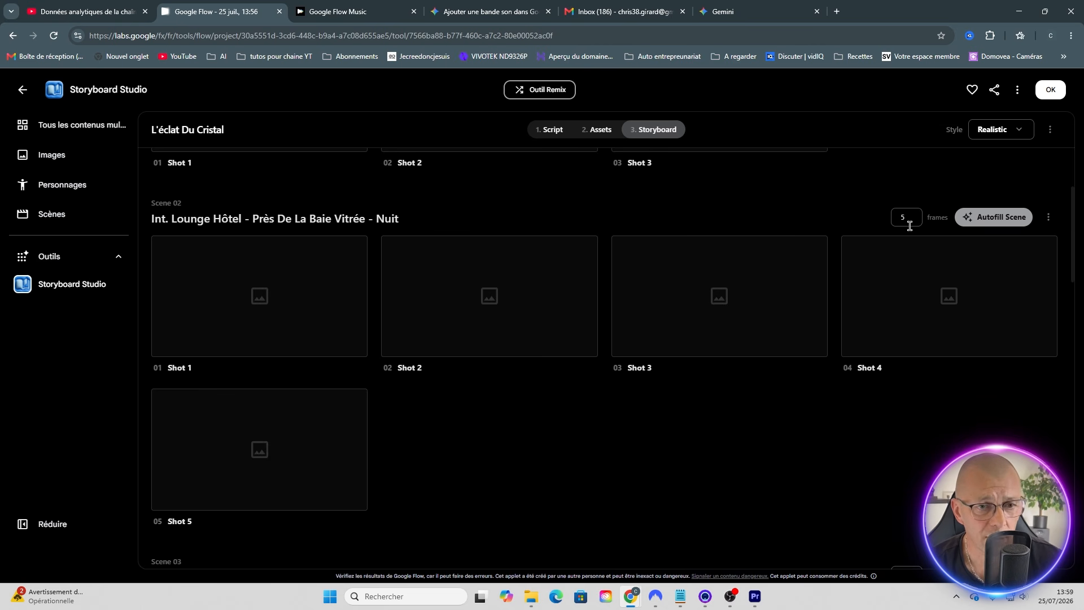
click(996, 222)
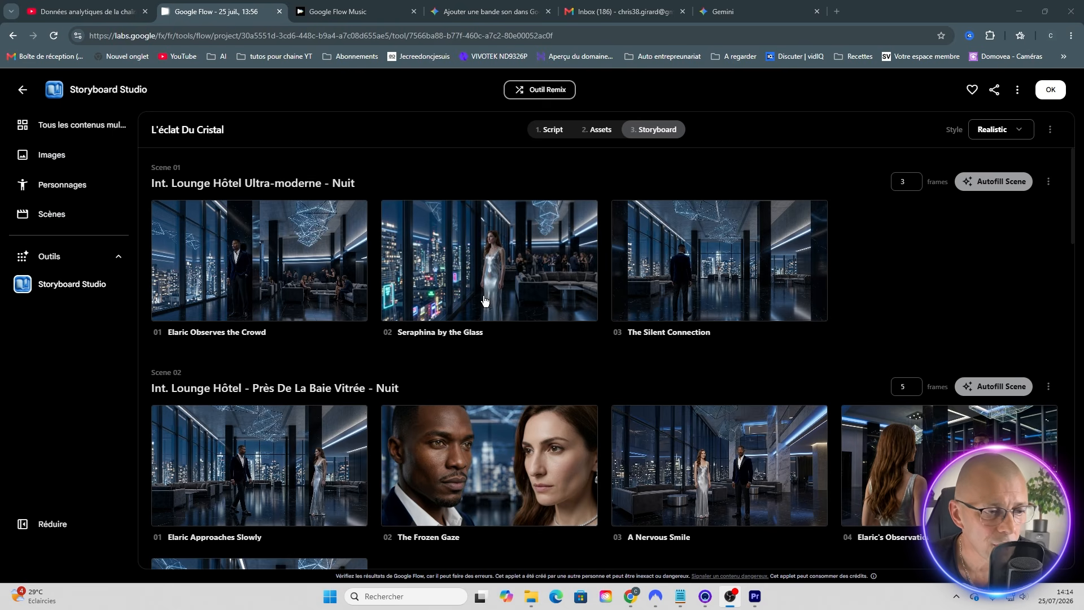
Step: Examine the generated frames across all storyboard scenes, checking character and setting consistency from shot to shot
scroll(529, 279, down, 10)
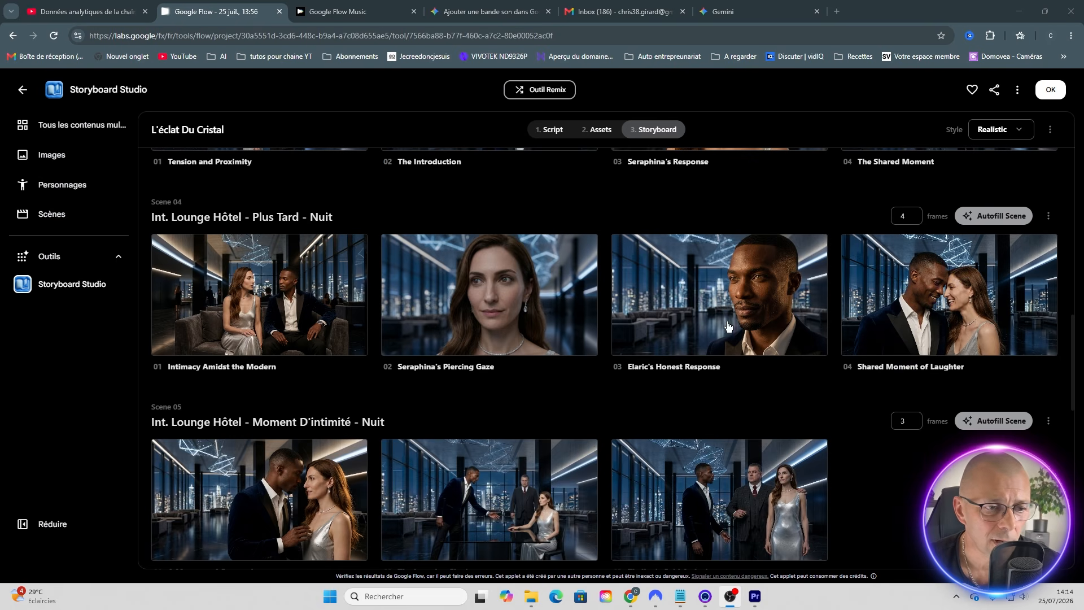
scroll(483, 353, down, 10)
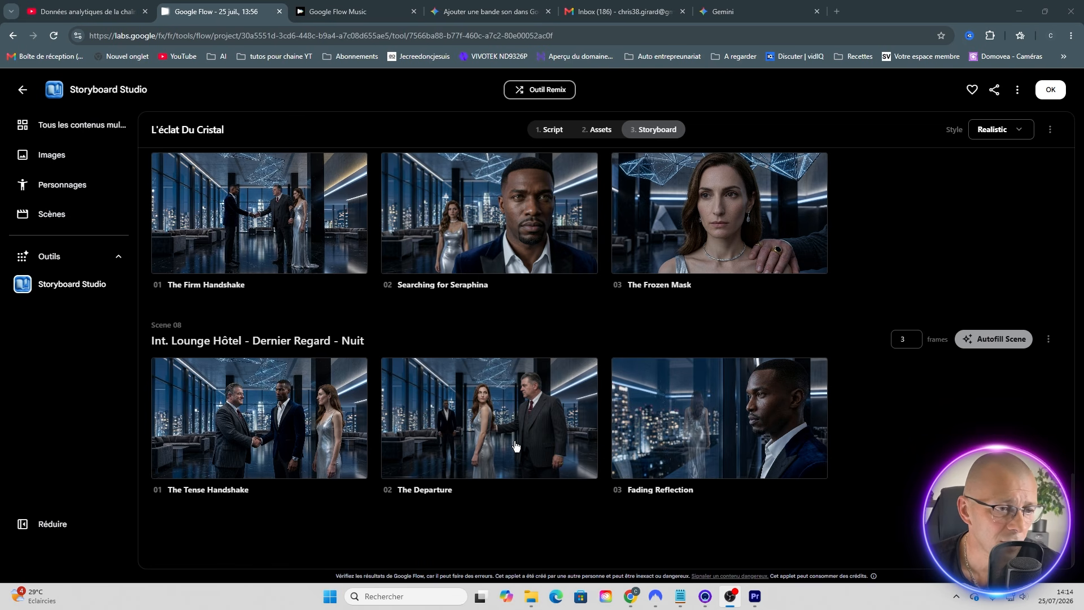
scroll(450, 438, up, 20)
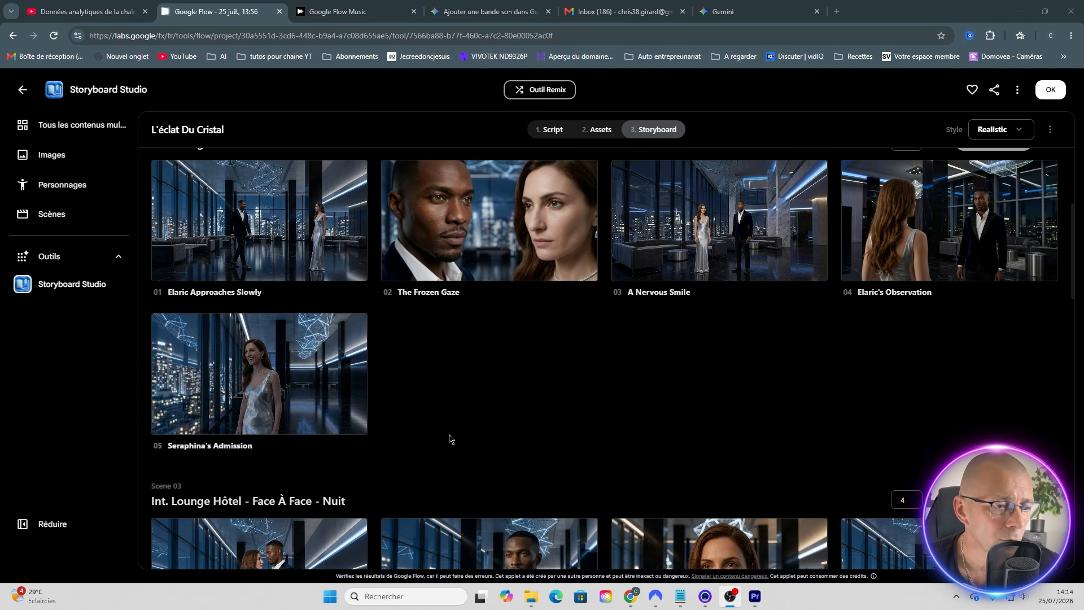
scroll(450, 438, up, 2)
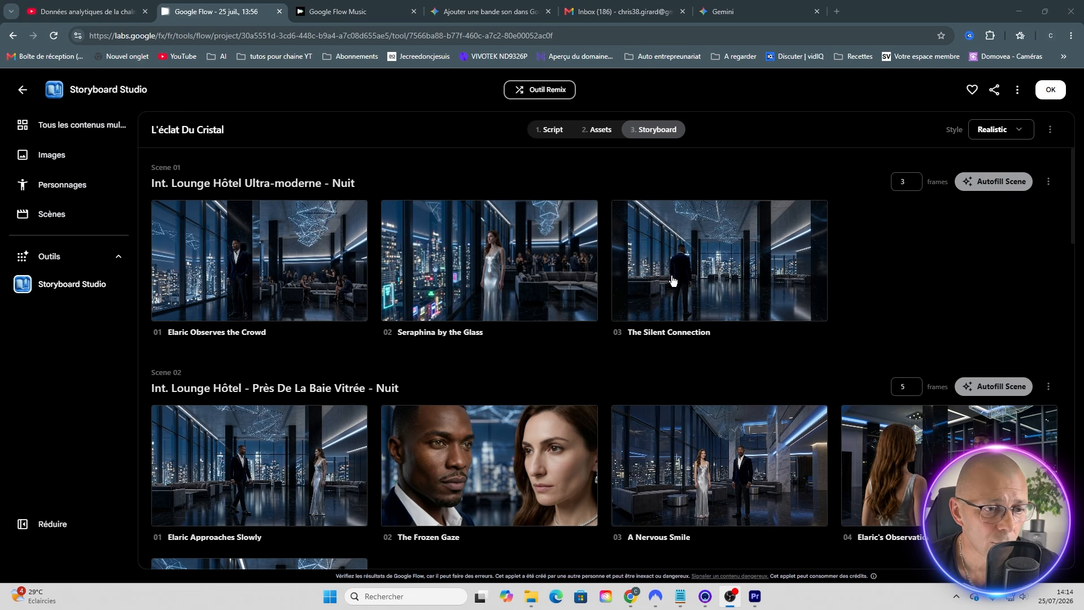
scroll(312, 352, down, 9)
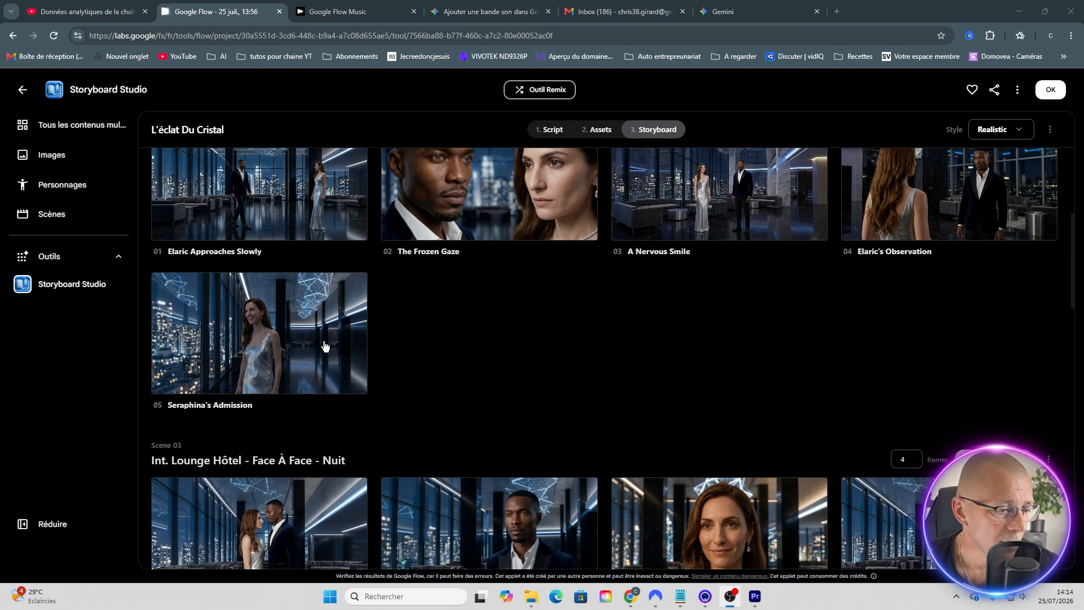
scroll(294, 362, down, 2)
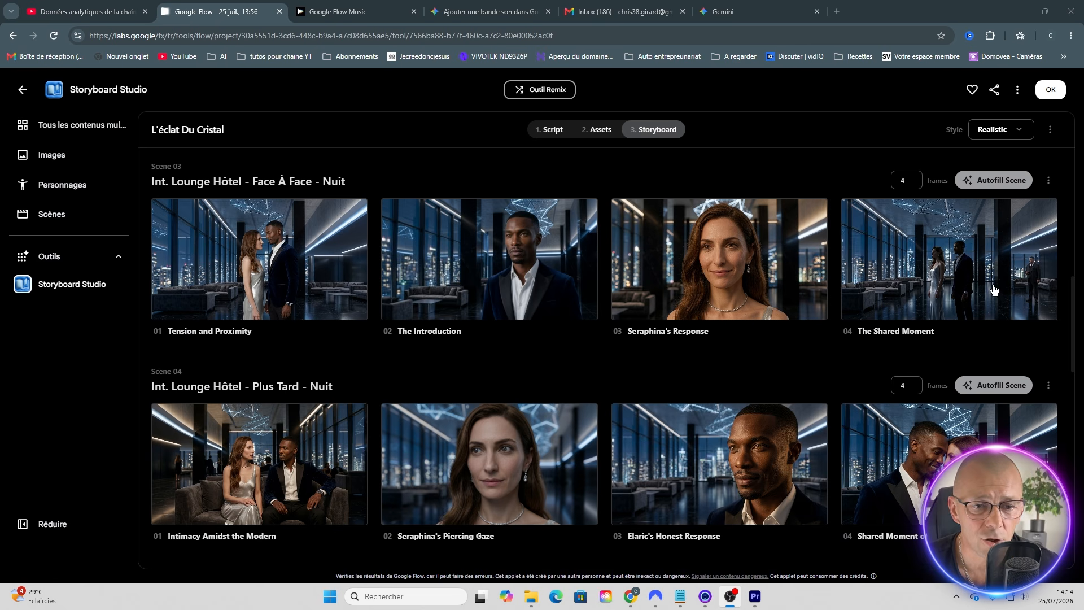
scroll(987, 278, down, 2)
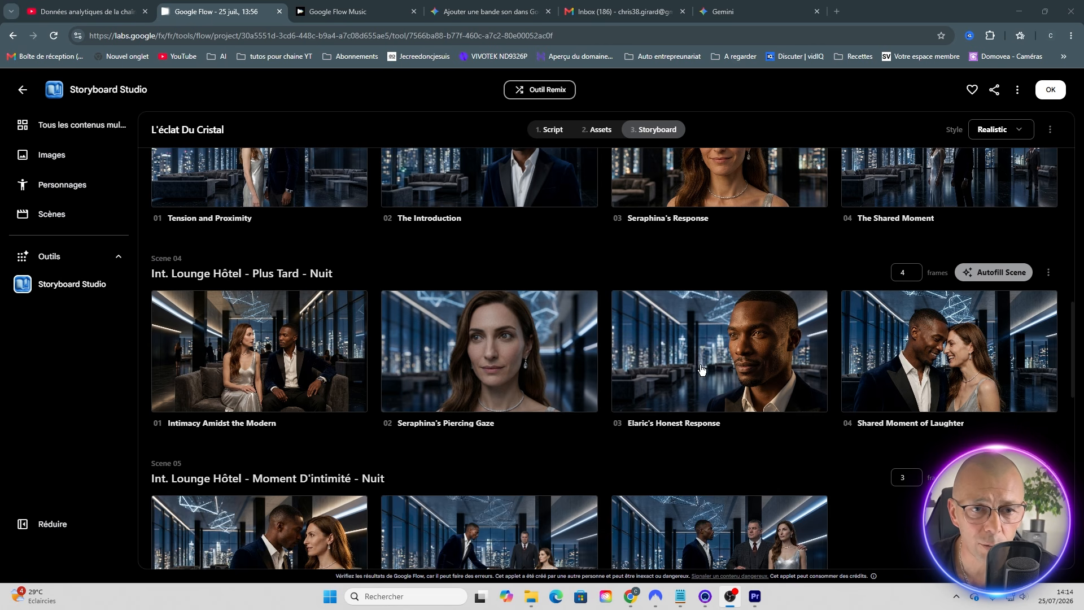
scroll(935, 282, up, 2)
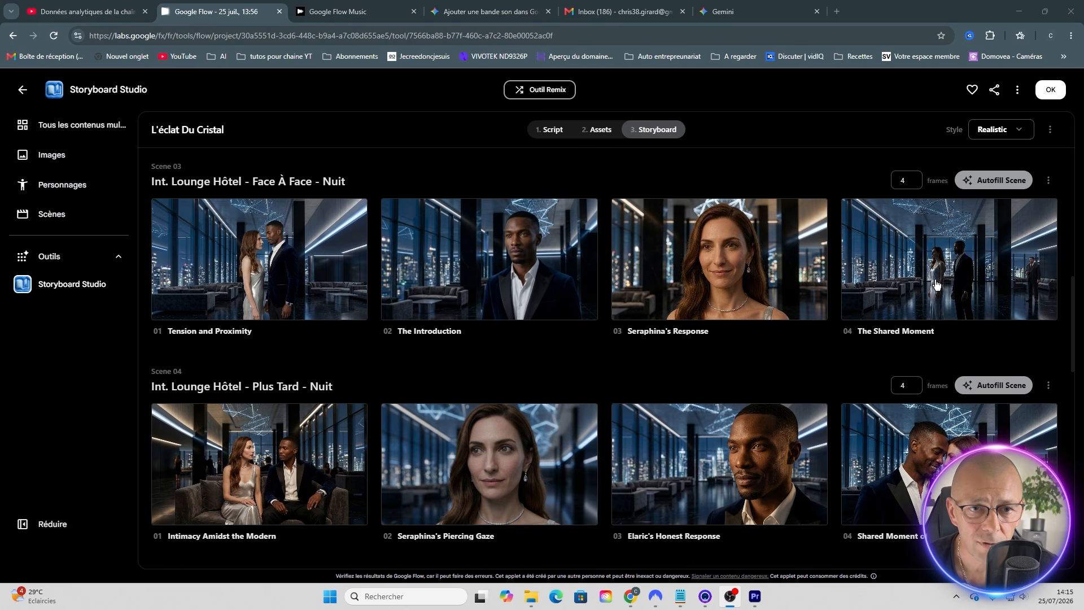
Step: Save the story and copy the sharing link for the Storyboard Studio tool
click(1050, 131)
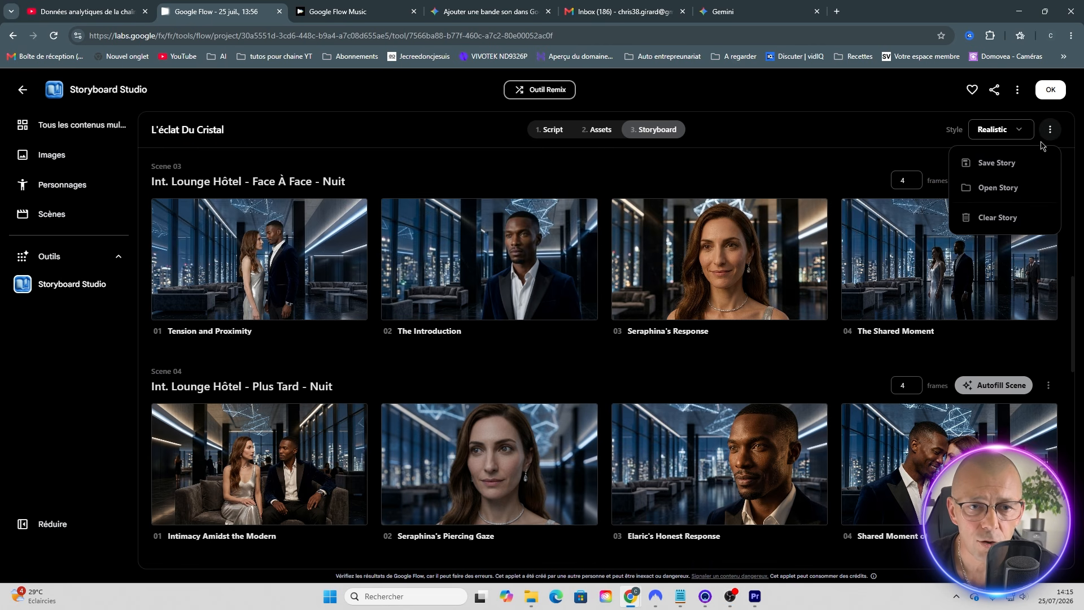
click(1000, 164)
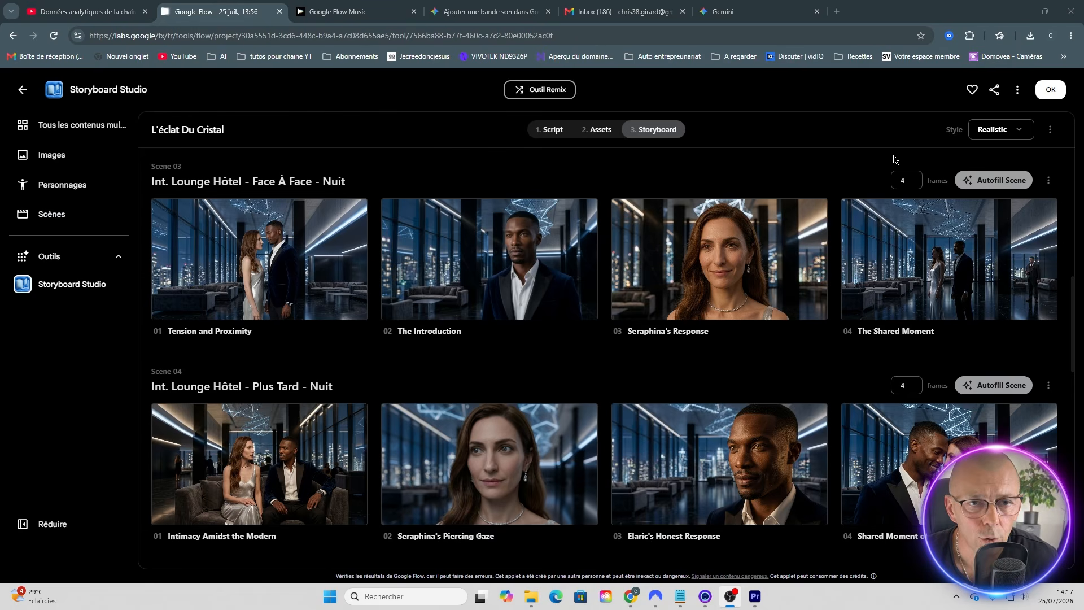
click(995, 92)
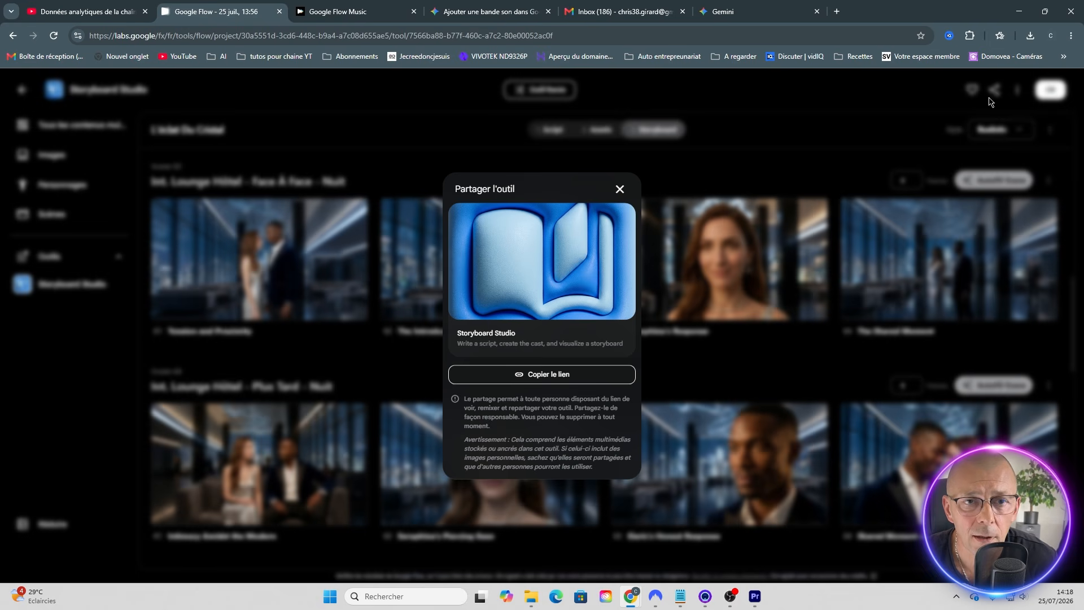
click(539, 375)
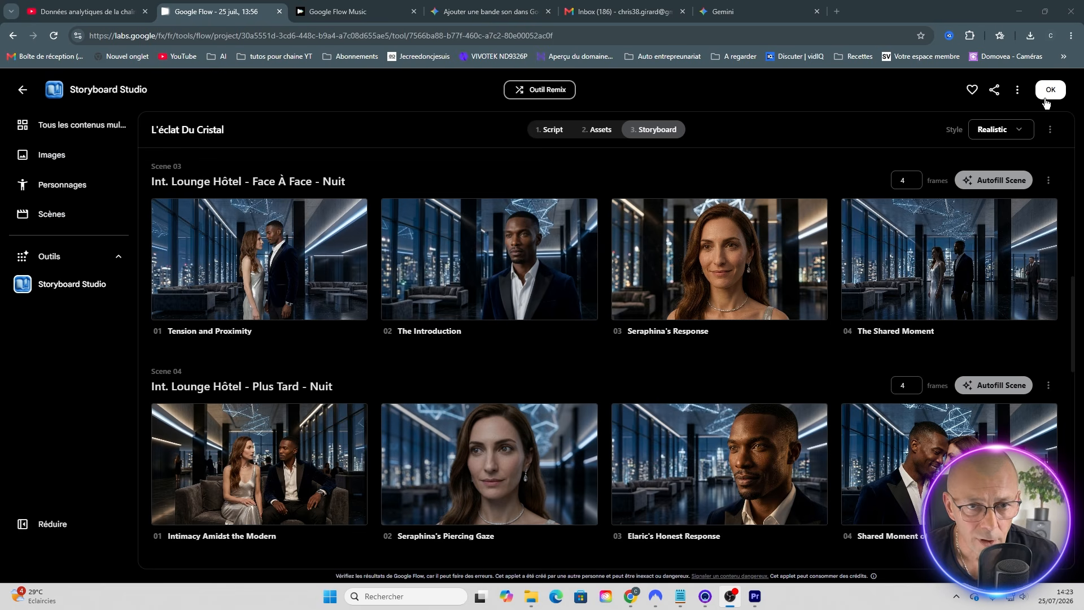
Step: Leave Storyboard Studio, return to the project's full media library and examine the generated images
click(1052, 90)
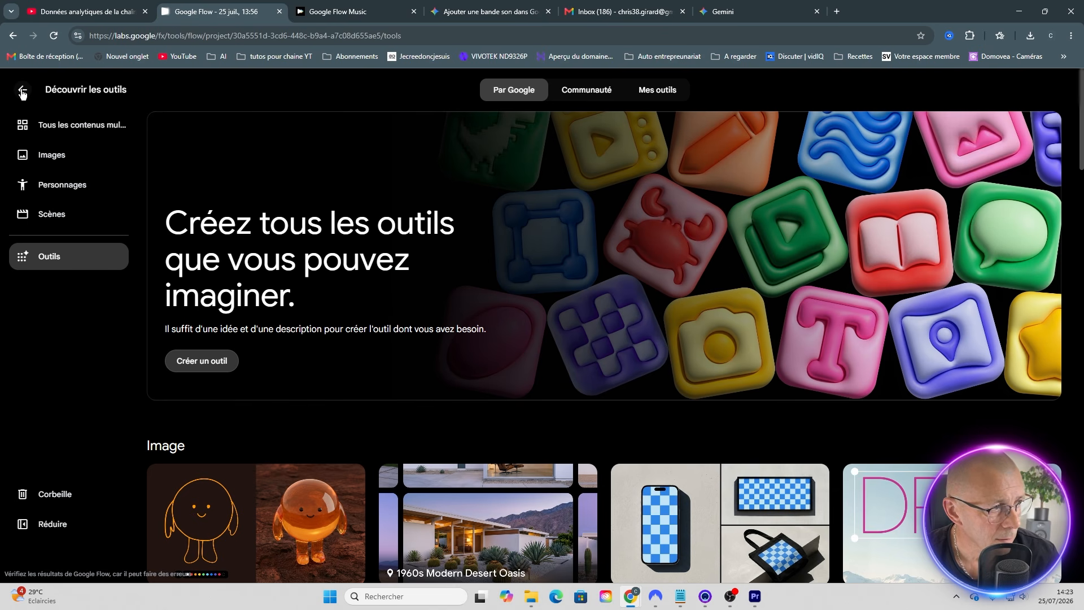
click(23, 92)
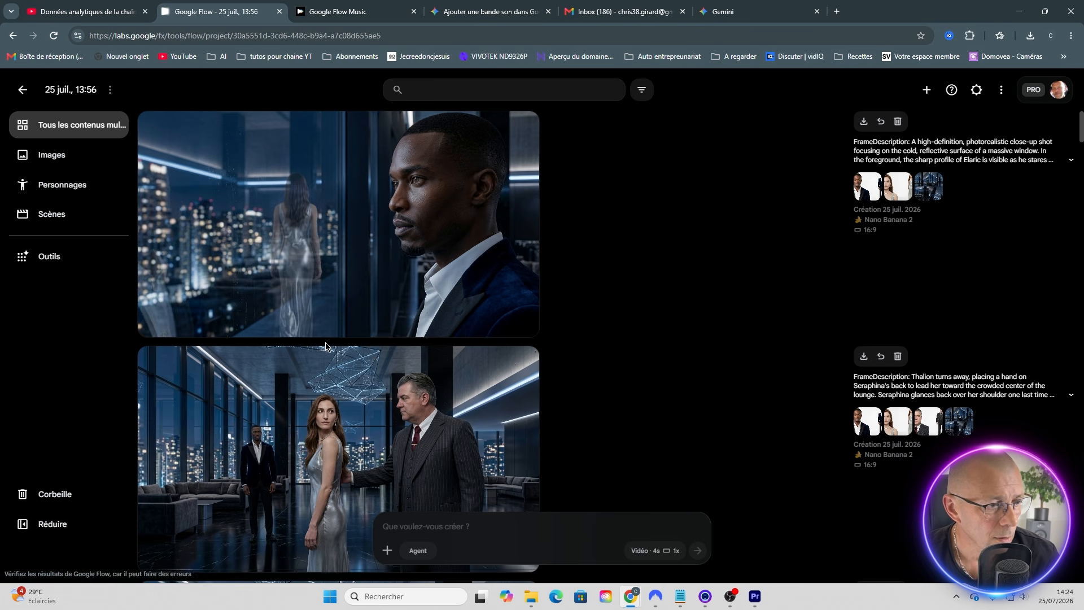
scroll(368, 308, down, 4)
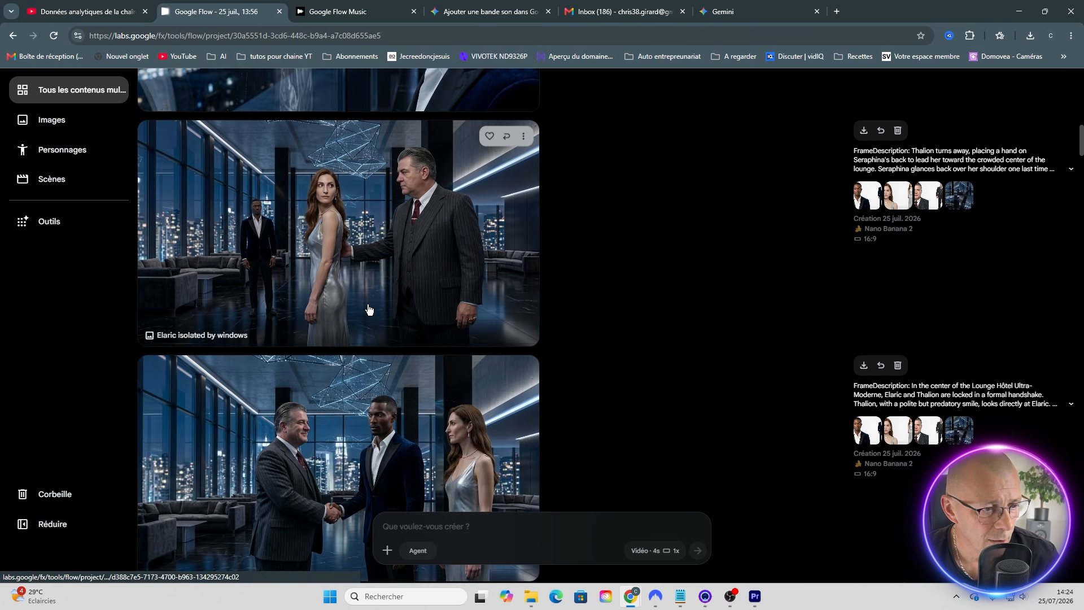
scroll(368, 308, up, 4)
scroll(368, 308, down, 10)
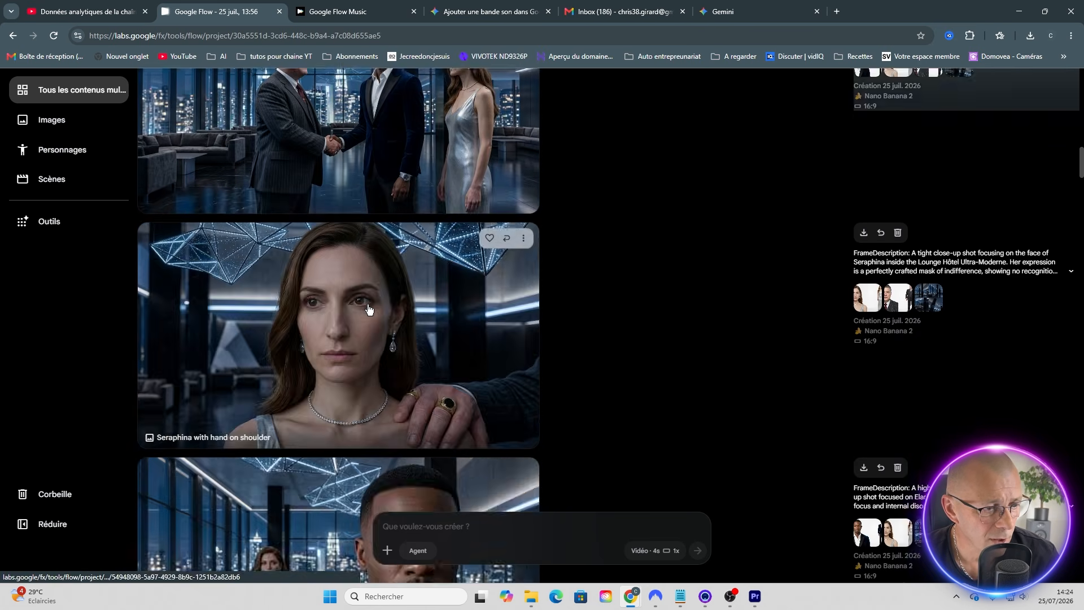
scroll(368, 307, down, 10)
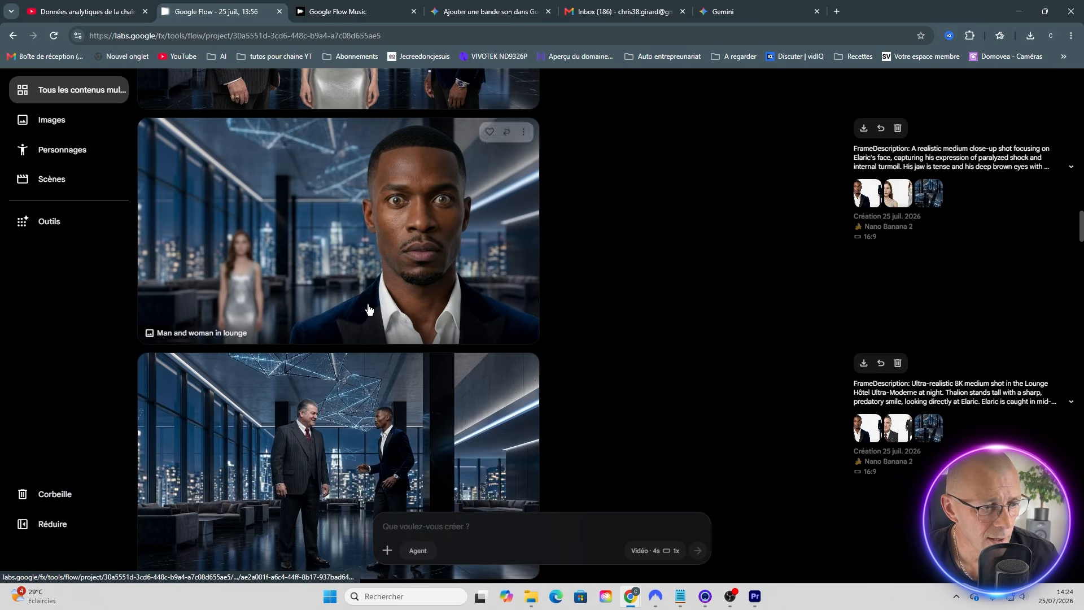
scroll(368, 308, up, 10)
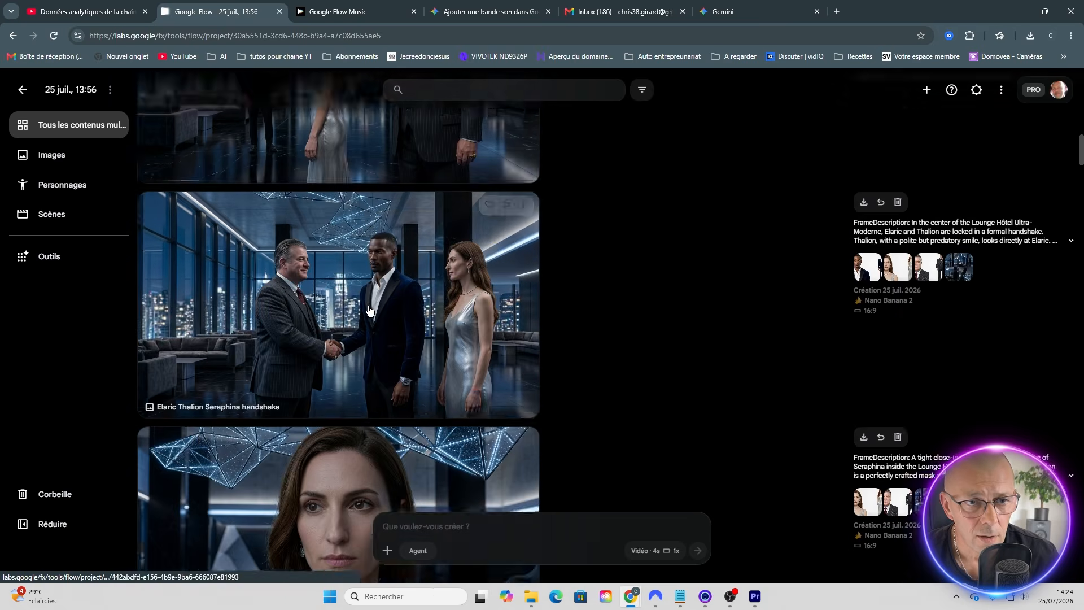
Step: Switch the media library's display mode from batch to grid (Grille)
scroll(369, 310, up, 2)
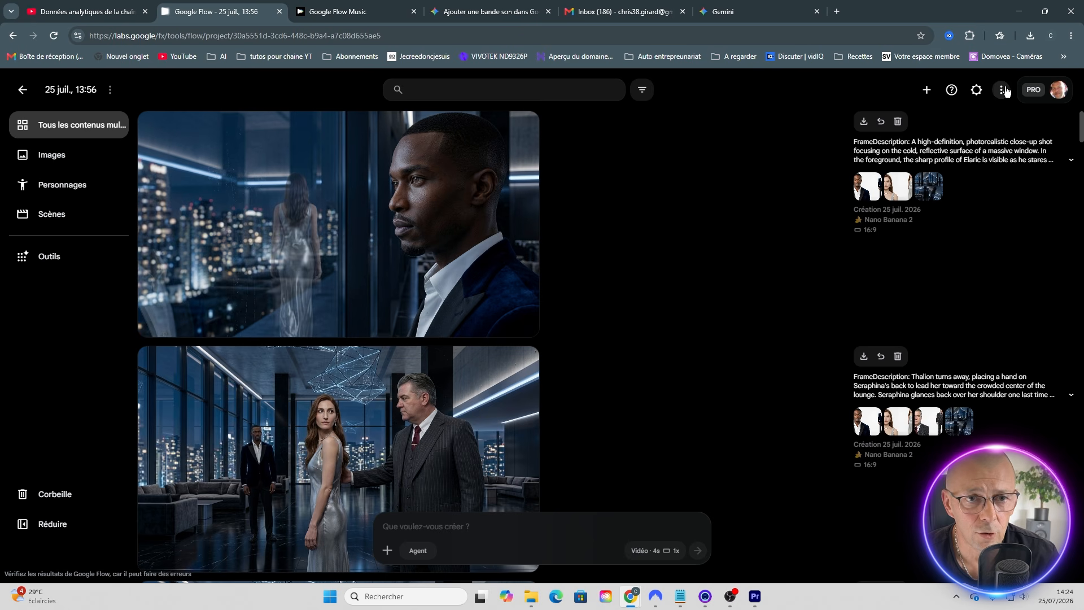
click(977, 92)
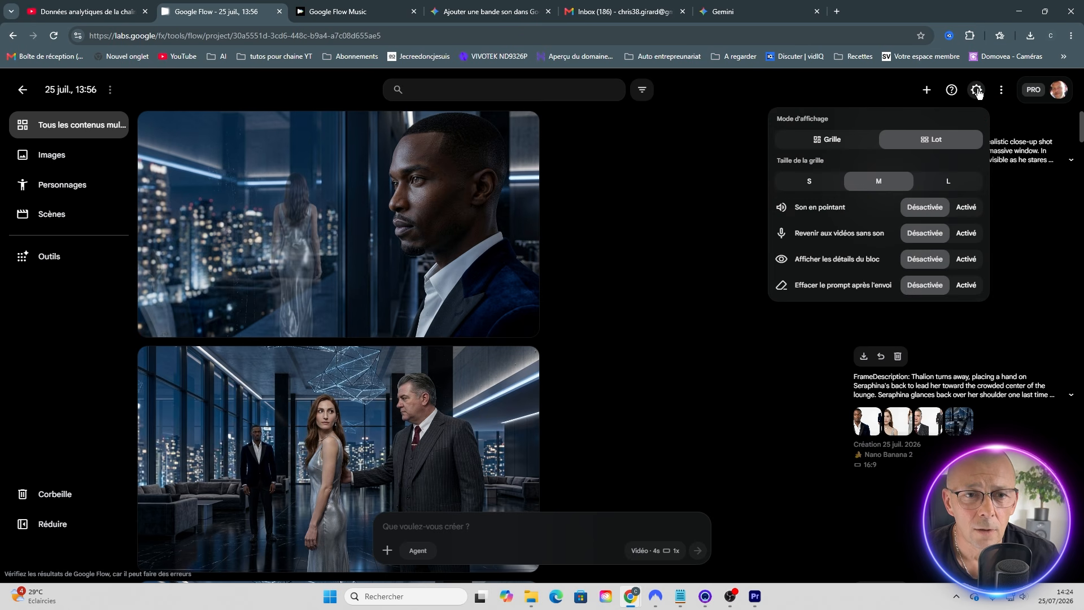
click(821, 143)
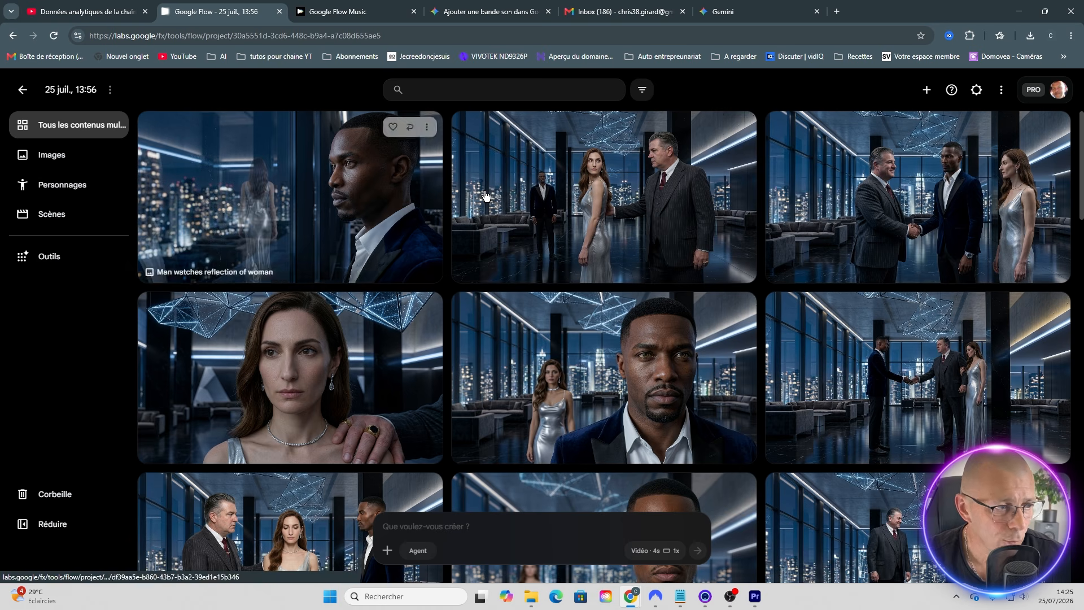
Step: Open the over-the-shoulder "Elaric speaks to Seraphina" image and write the edit prompt "ajouter des invités qui boivent et discutent dans le background"
scroll(617, 235, down, 11)
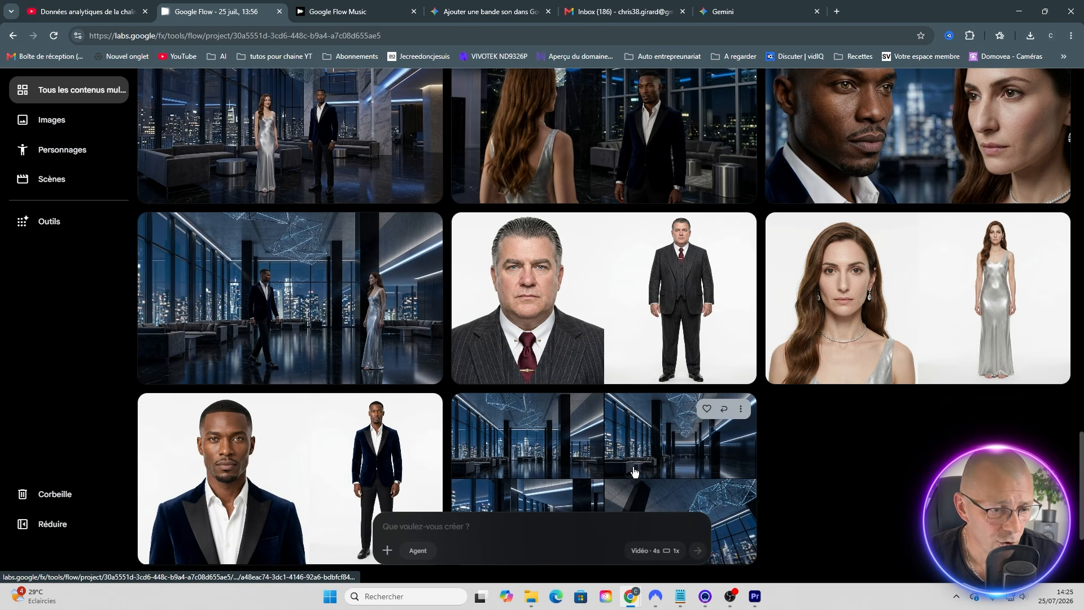
scroll(584, 325, down, 4)
scroll(585, 321, up, 5)
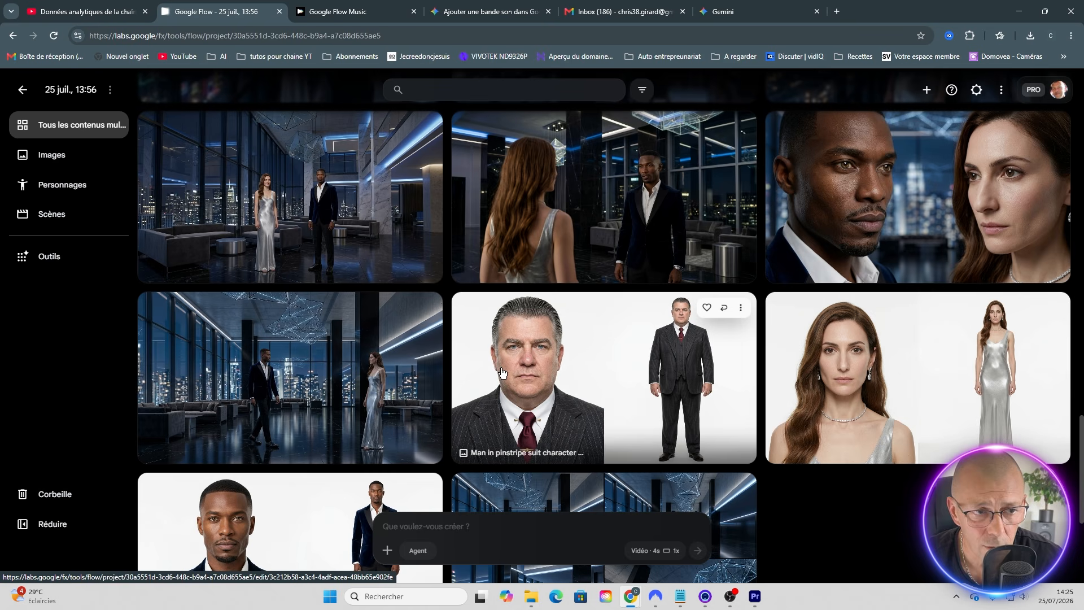
scroll(542, 367, up, 5)
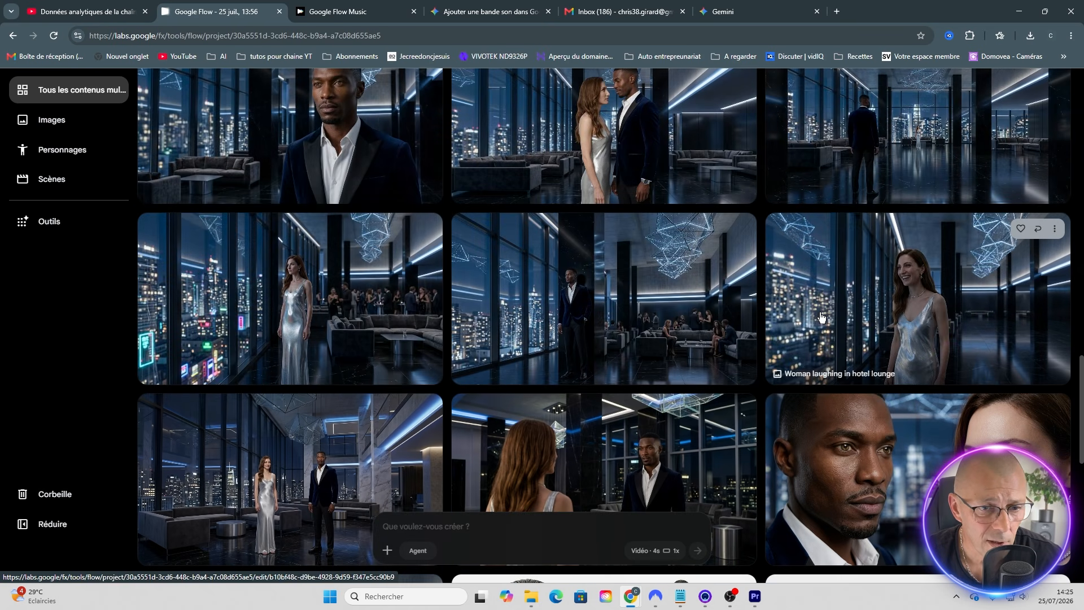
scroll(333, 334, down, 3)
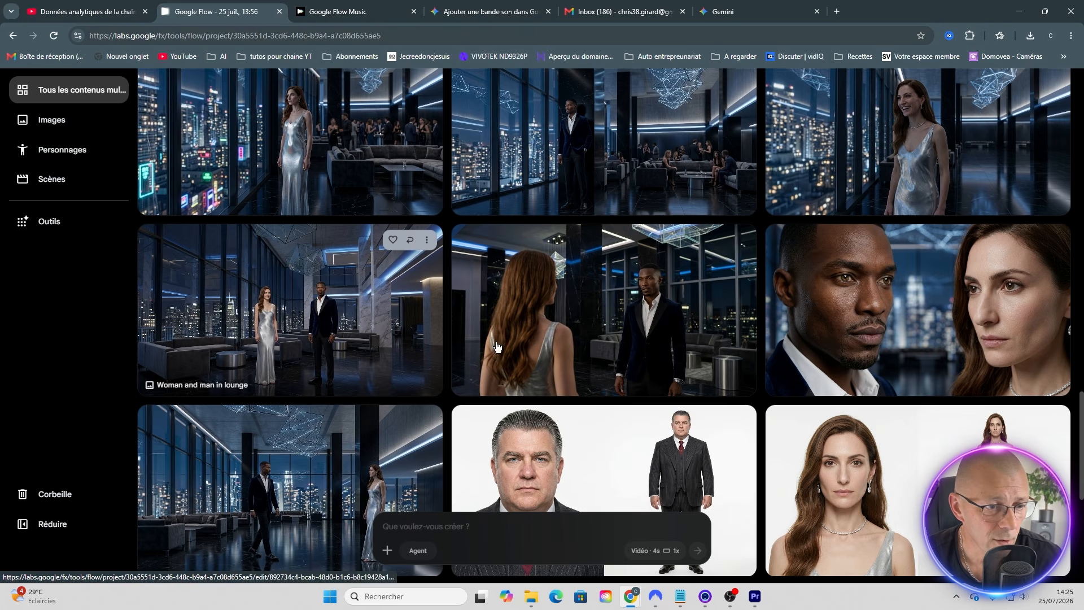
click(590, 330)
text(ajouter des invités qui boivent et discutent dans le background)
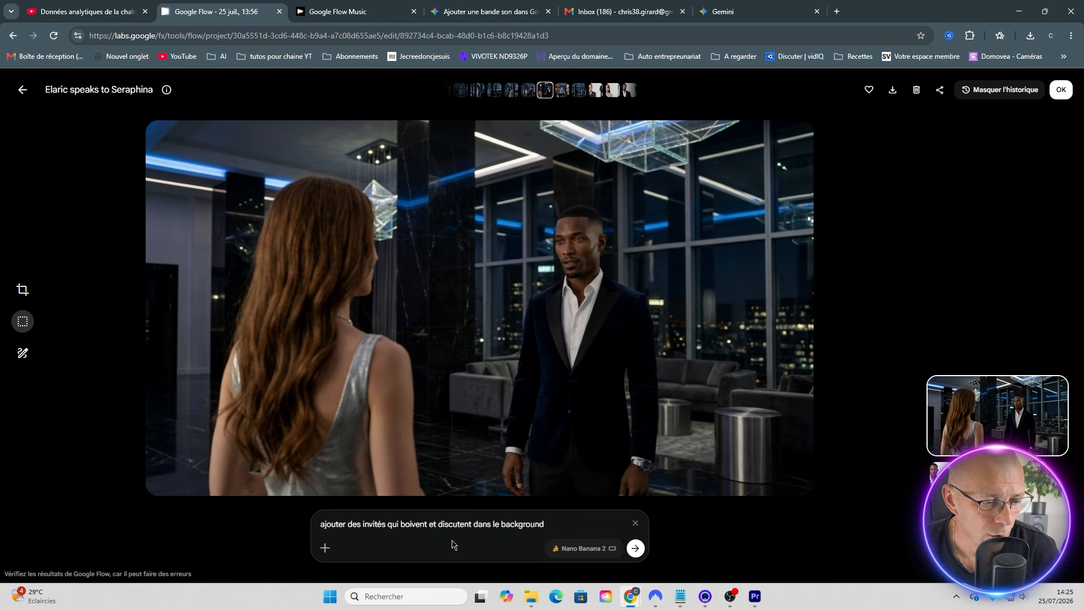
Step: Set the model to Nano Banana Pro, generate the version with background guests and return to the media library
click(585, 550)
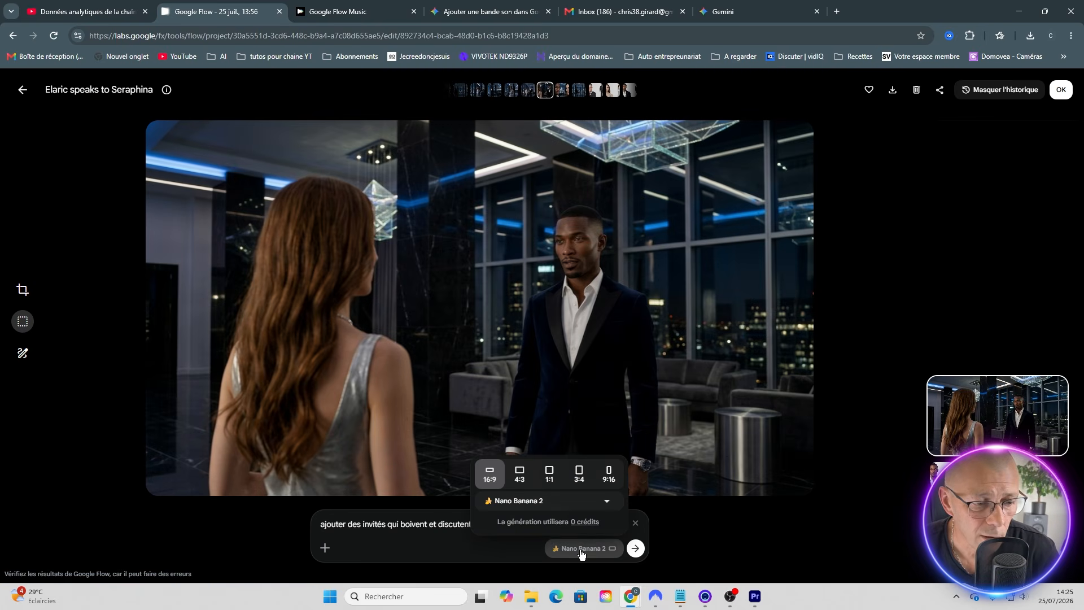
click(539, 502)
click(531, 431)
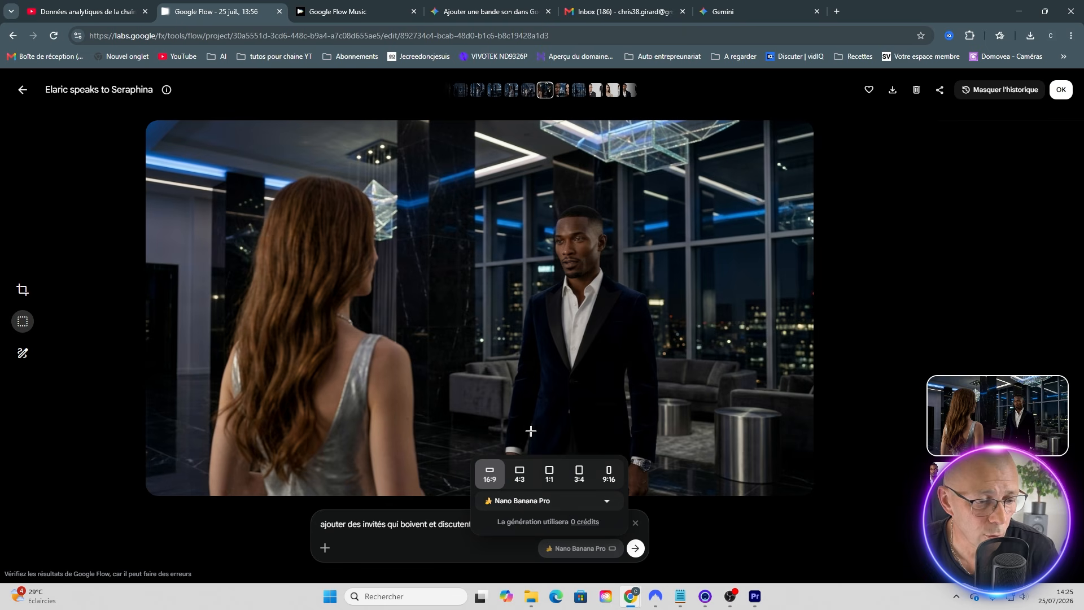
click(635, 548)
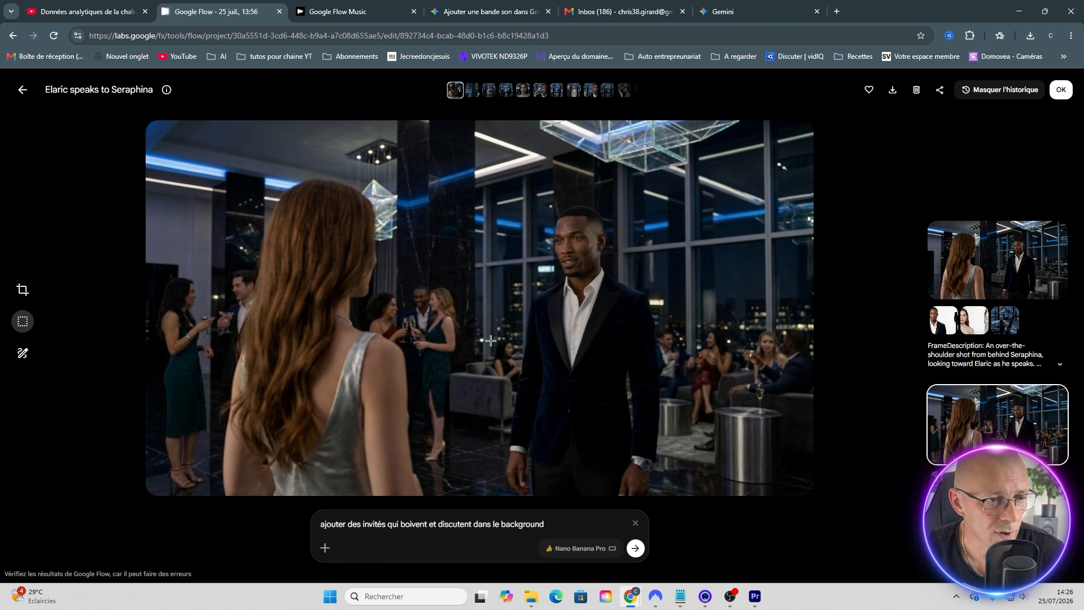
click(23, 90)
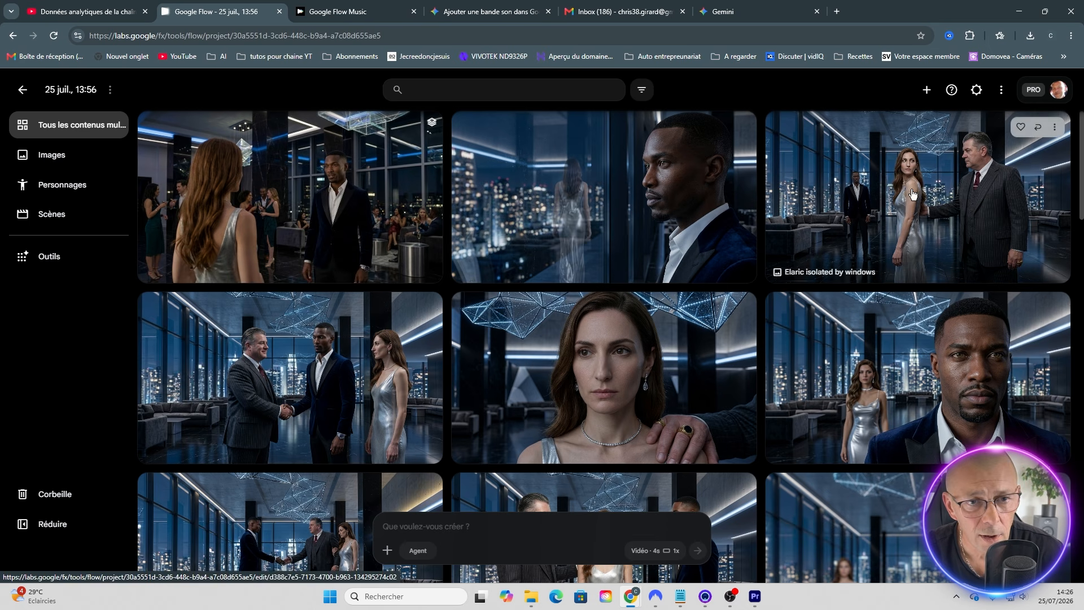
Step: Open the lounge close-up of Elaric with Seraphina behind and extend its guest prompt with "ATTNETION a la coherence de la femme avec"
scroll(912, 194, down, 2)
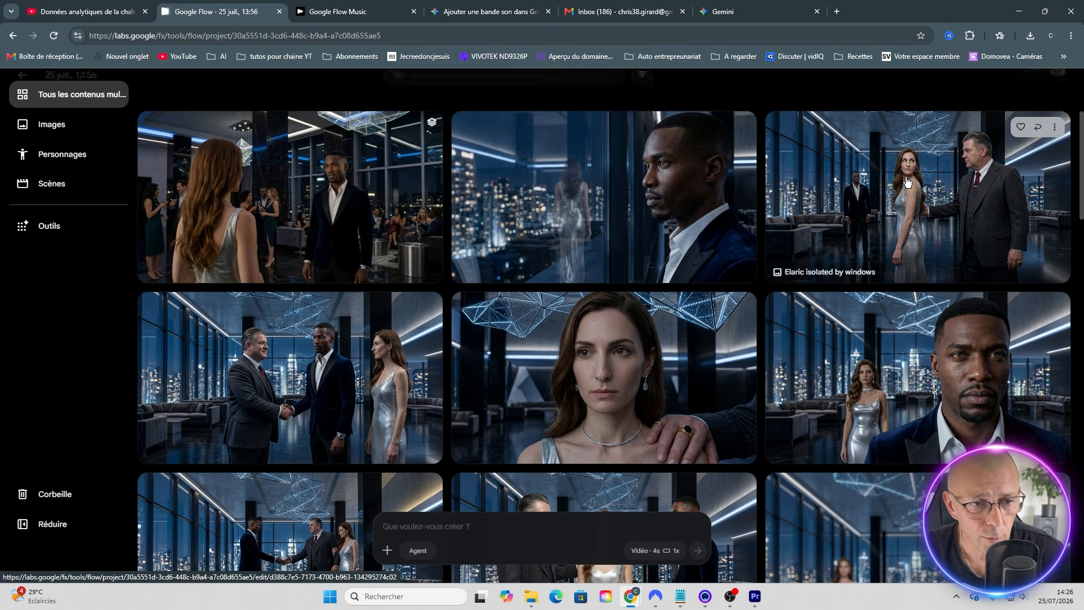
scroll(906, 180, up, 2)
click(887, 418)
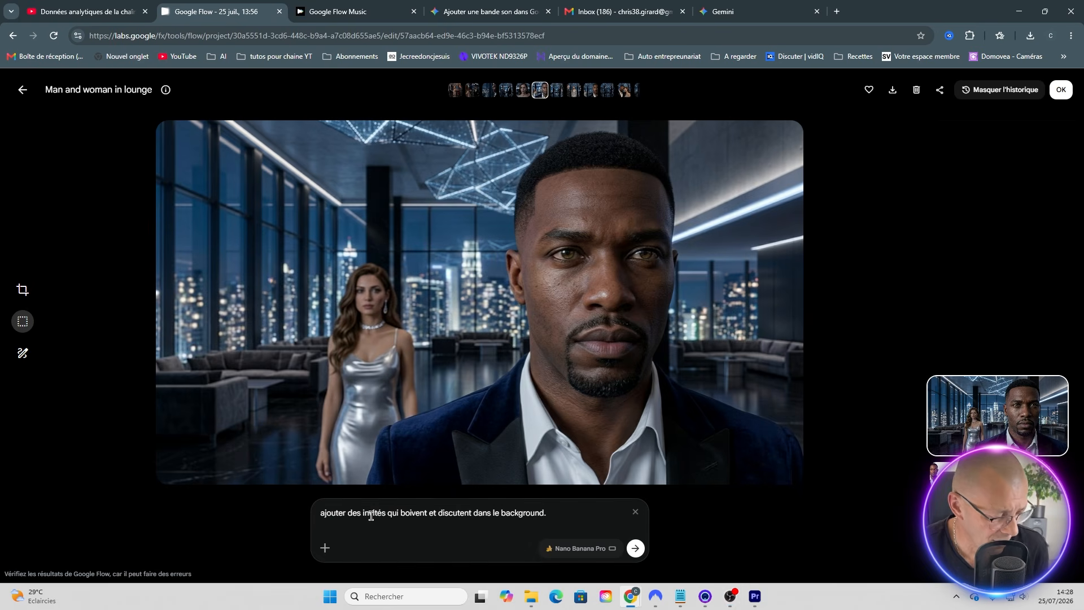
key(shift+Return)
text(ATTNETION a la coherence de la femme avec @)
Step: Reference the "Woman in silver gown" image in the prompt, append "(visage, habit, coiffure)" and submit the edit
click(395, 294)
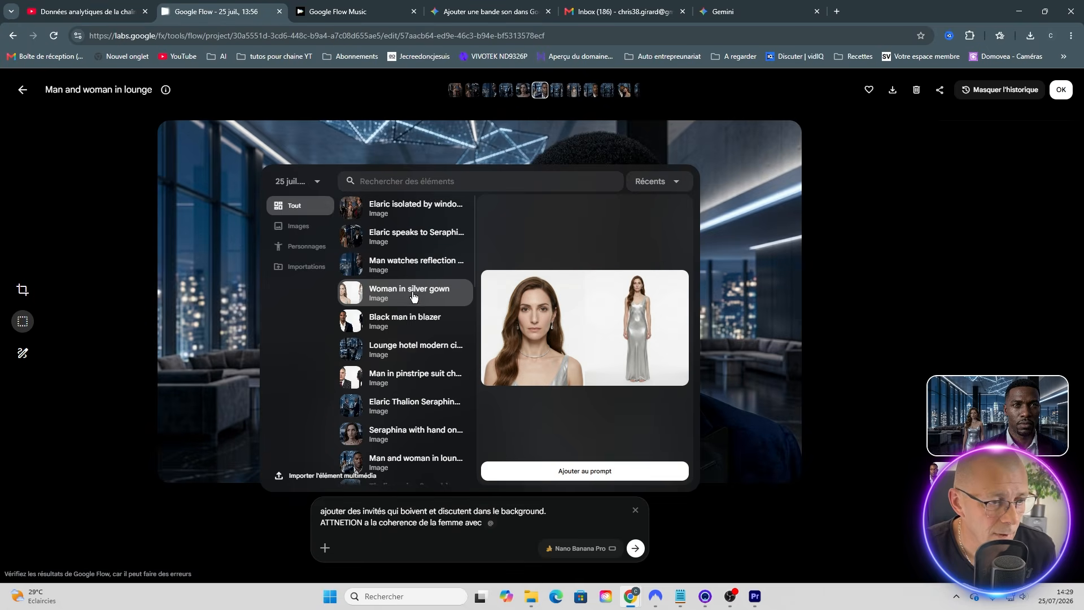
click(554, 472)
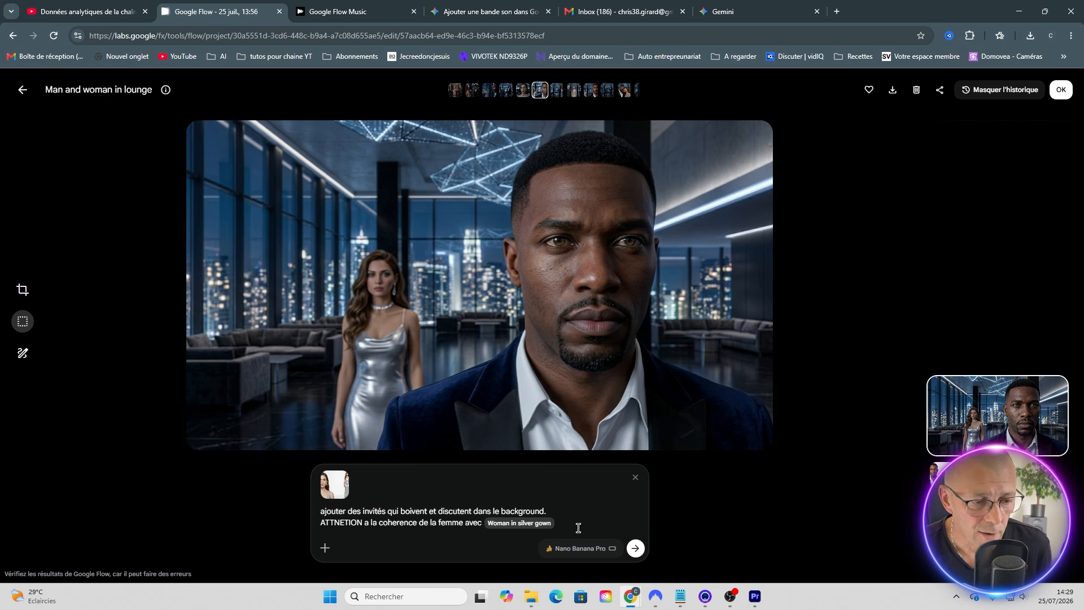
text((visage, habit, coiffure))
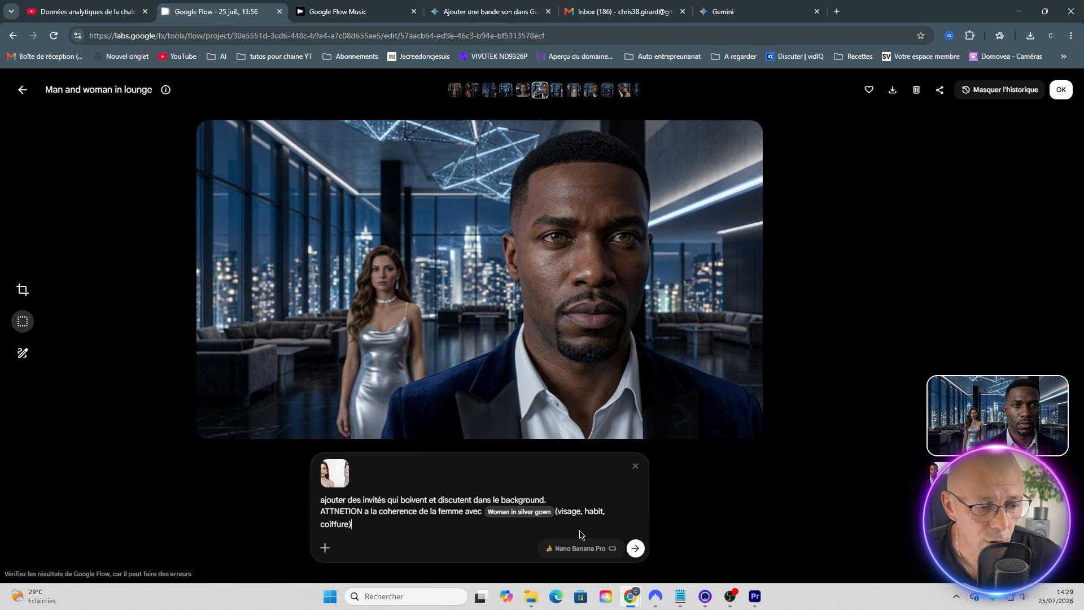
key(Return)
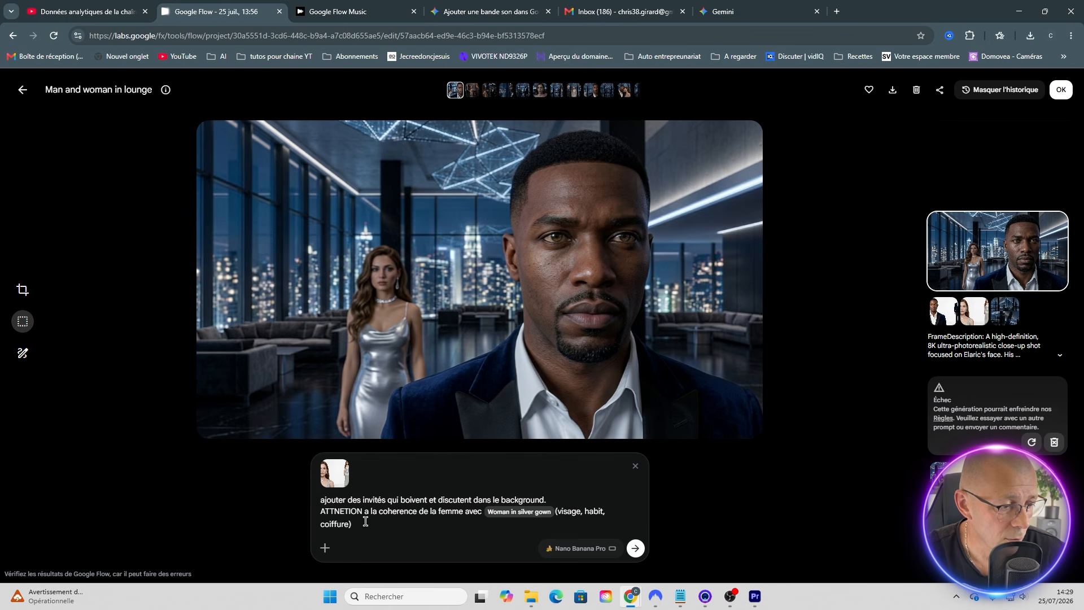
Step: Resubmit the edit, limit its prompt to the woman's consistency with "Woman in silver gown", and generate it with Nano Banana 2
click(635, 548)
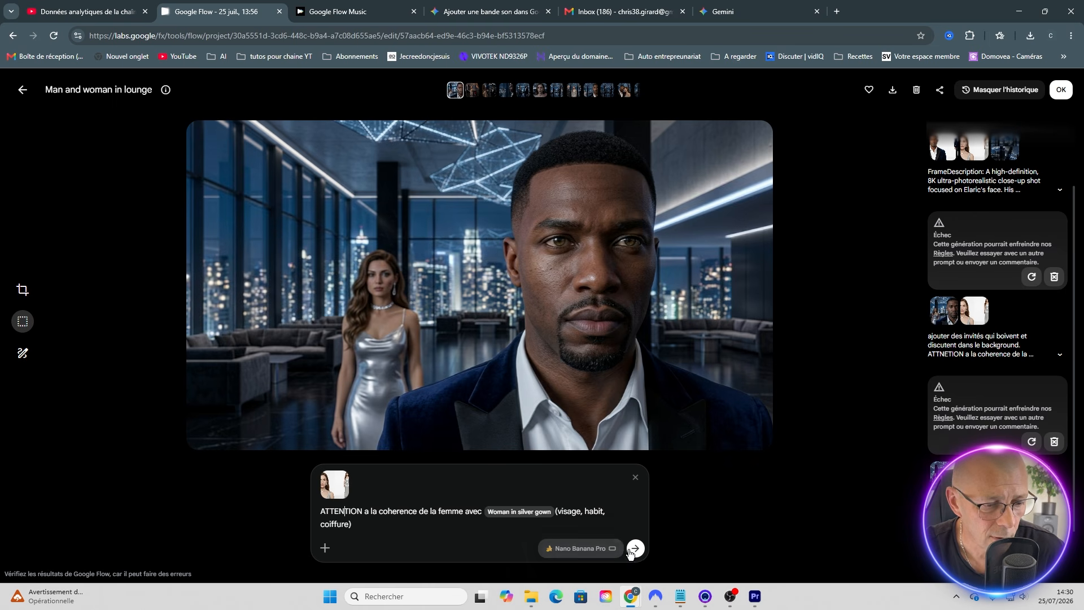
click(580, 548)
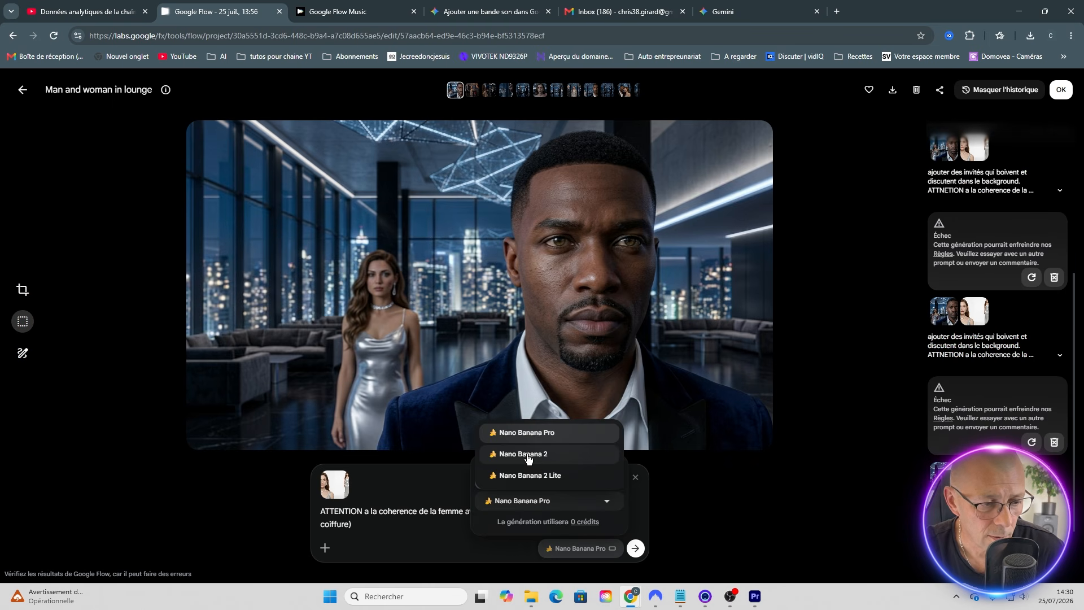
click(529, 455)
click(635, 548)
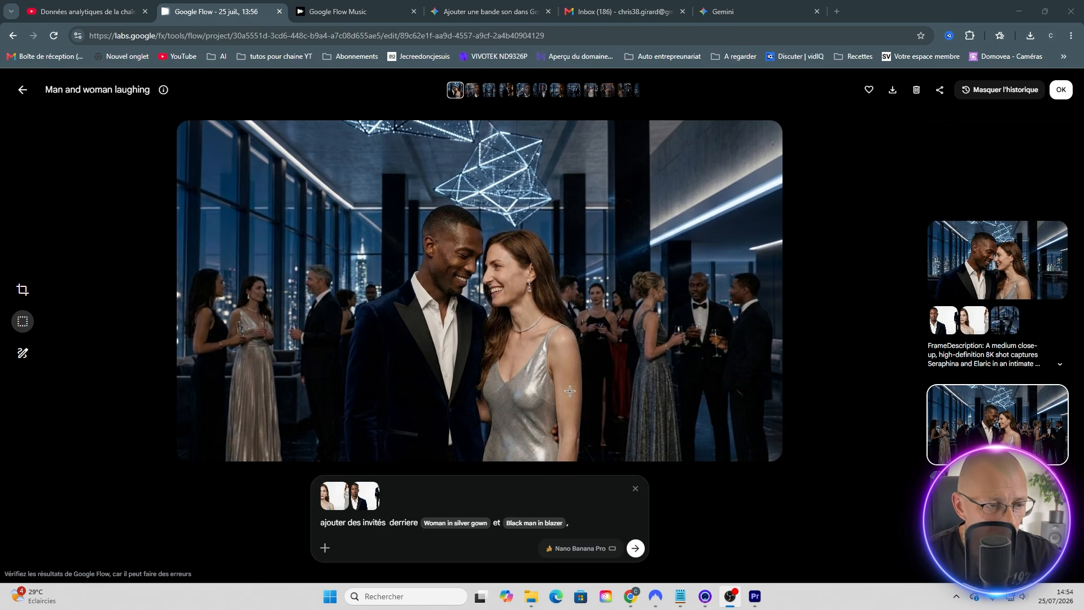
Step: Review the laughing couple's edited image and its prompt for adding guests behind both characters, and leave the image
key(ctrl+a)
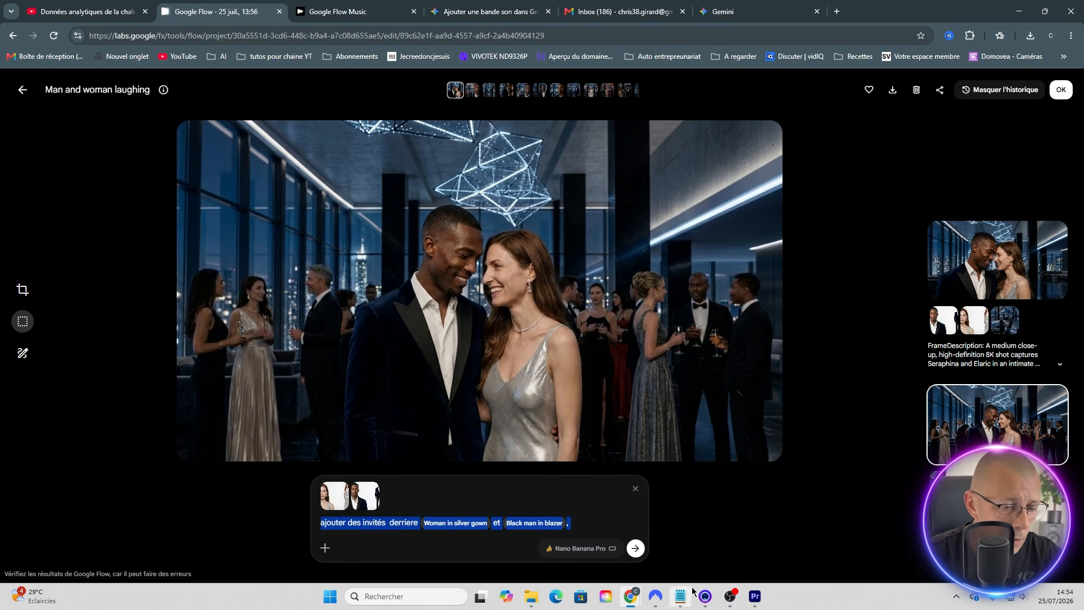
mouse_move(730, 596)
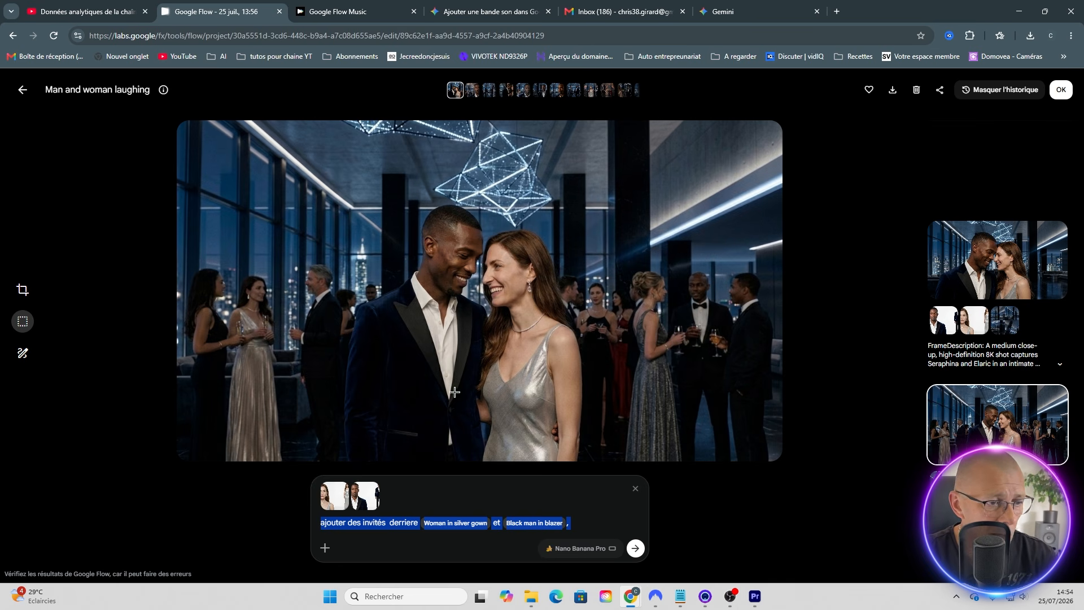
click(22, 89)
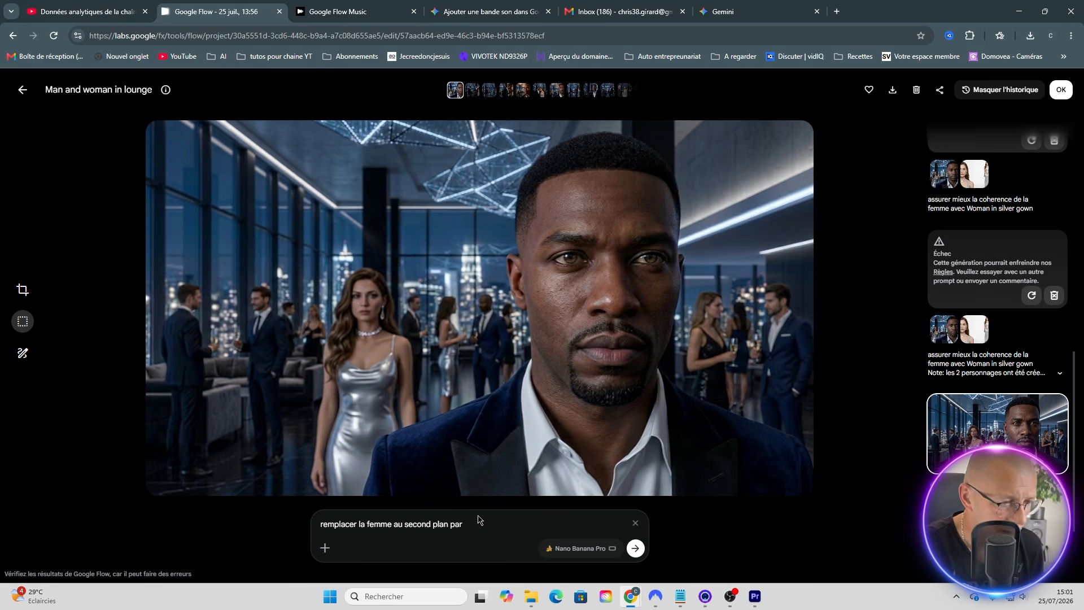
Step: Complete the prompt "remplacer la femme au second plan par" with the "Woman in silver gown" reference and generate the lounge close-up edit
text(@)
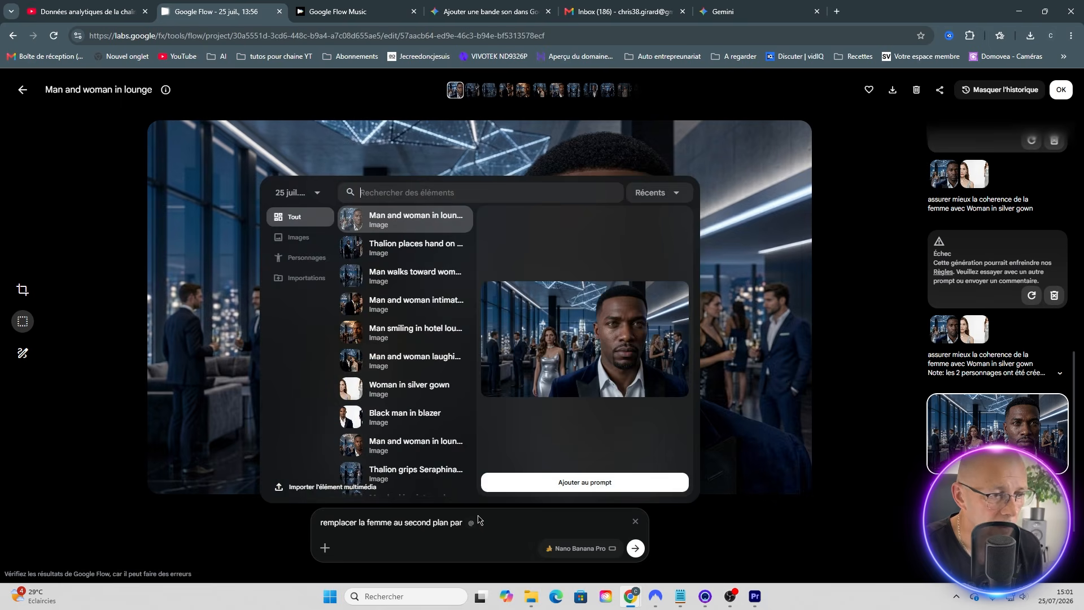
click(352, 389)
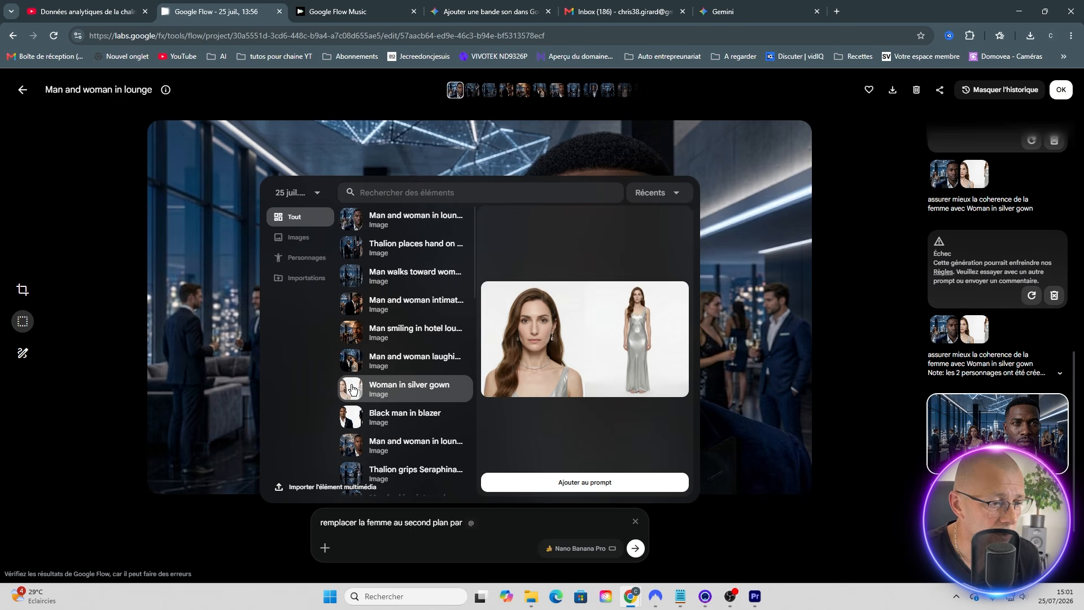
click(576, 486)
click(635, 548)
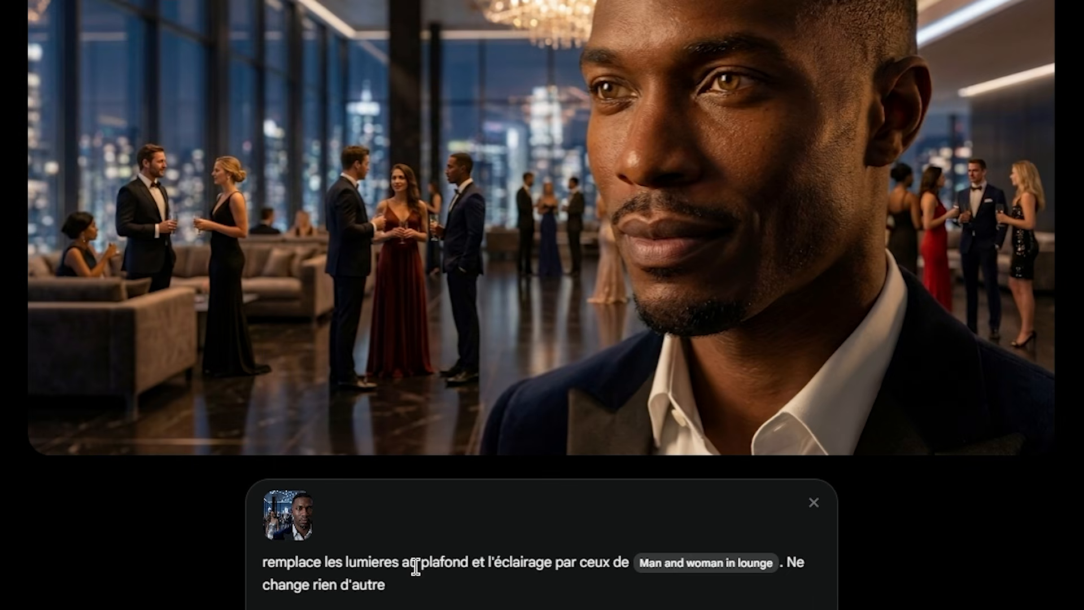
Step: Check the "Man and woman in lounge" reference in the smiling man's ceiling-light replacement prompt and display the blue-lit version from the history
click(667, 564)
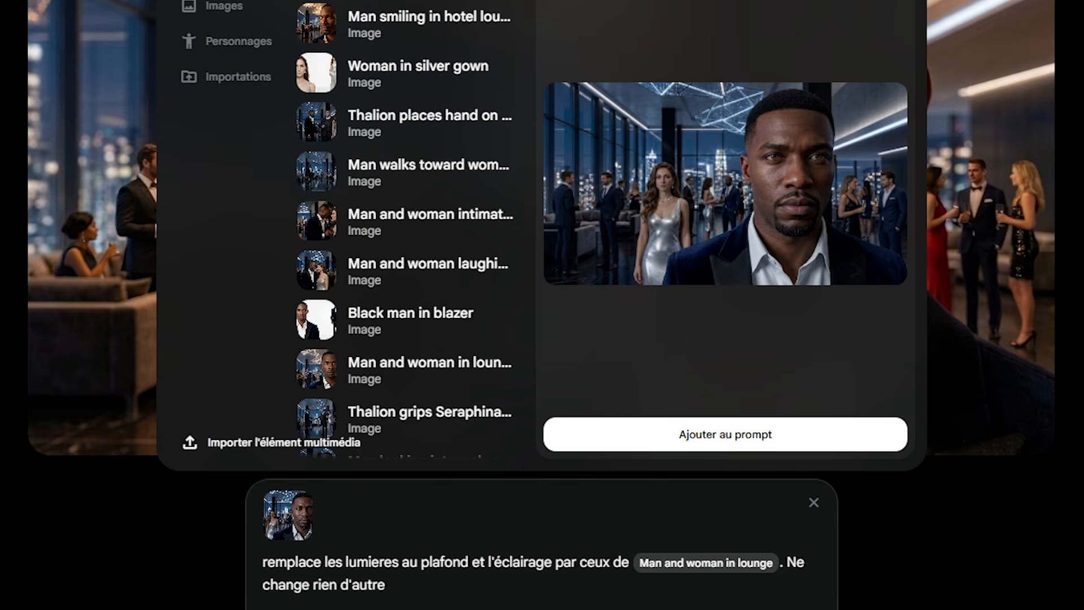
click(395, 585)
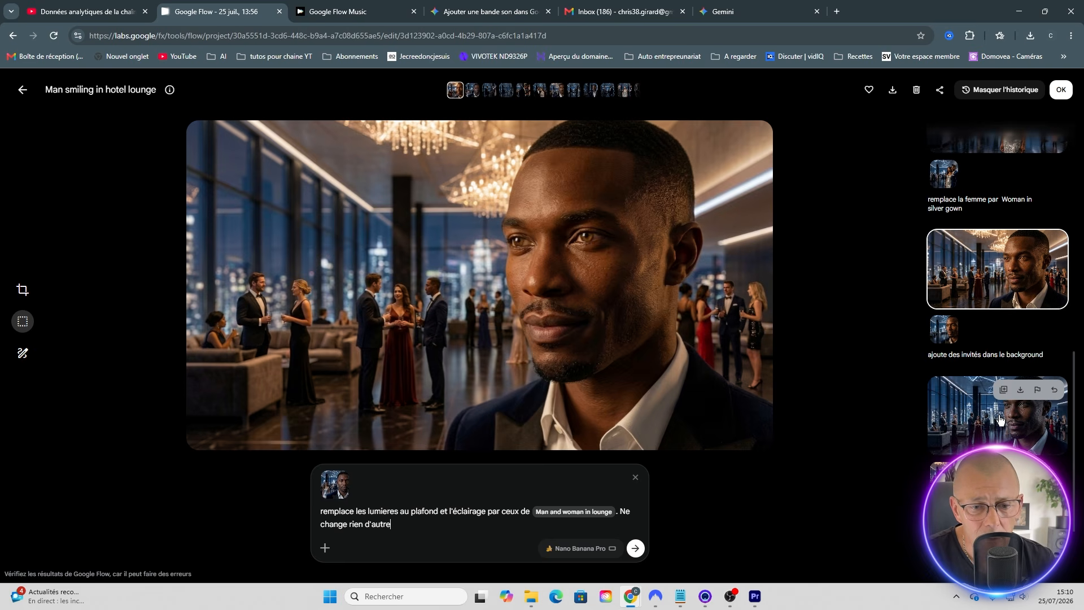
click(988, 430)
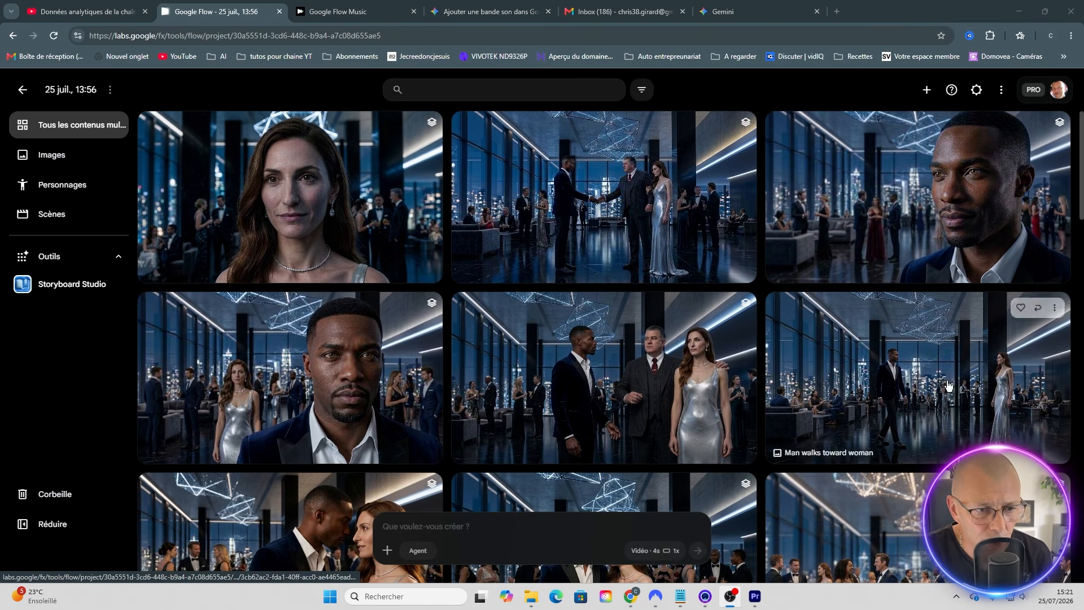
Step: Look through the media library's edited images, comparing the background guests, lighting and characters across shots
scroll(410, 364, down, 3)
scroll(410, 364, down, 3)
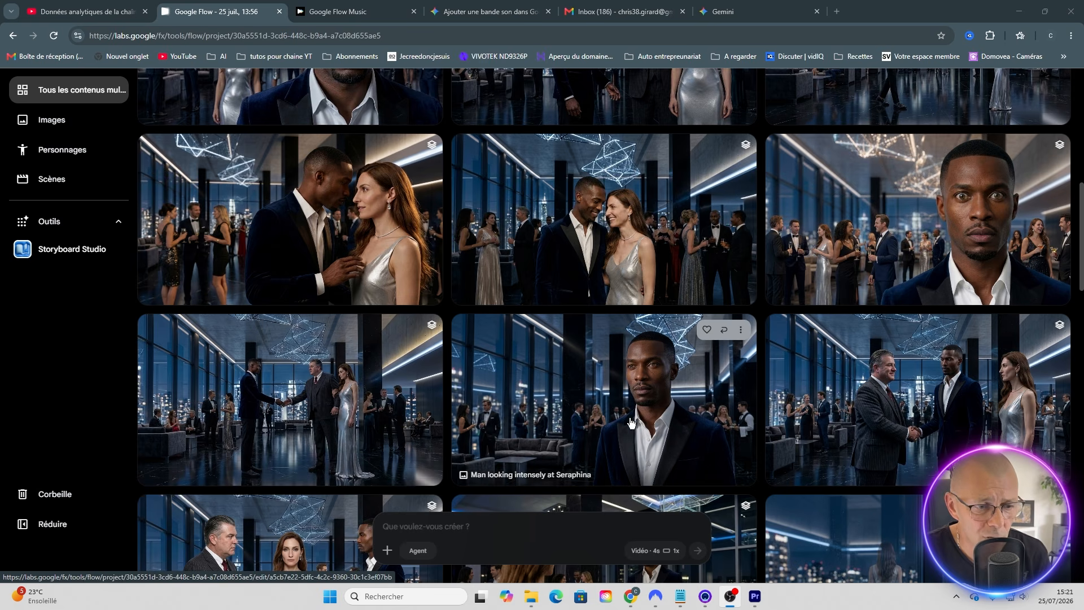
scroll(616, 418, down, 4)
scroll(610, 380, down, 3)
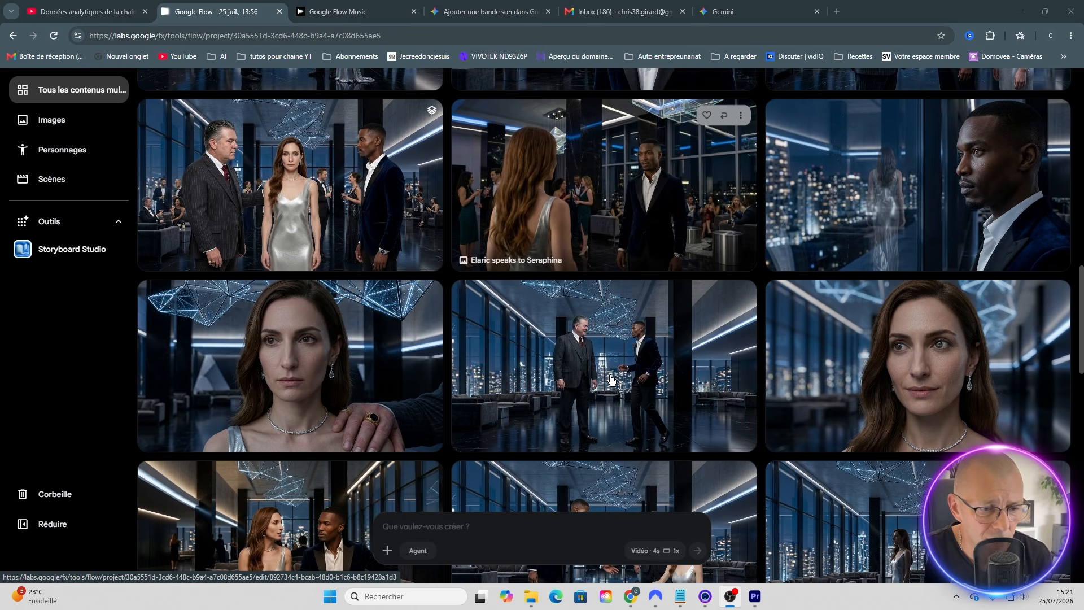
scroll(610, 379, down, 2)
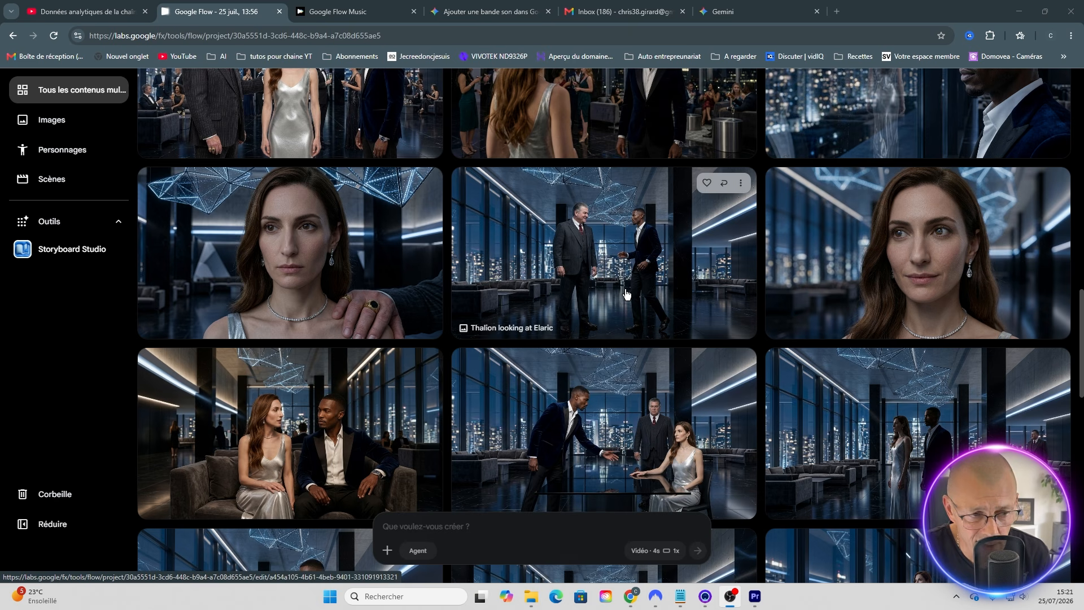
Step: Open Storyboard Studio and load the saved "L'éclat Du Cristal" story from its JSON file in the Boite a idées_préparation folder
click(66, 250)
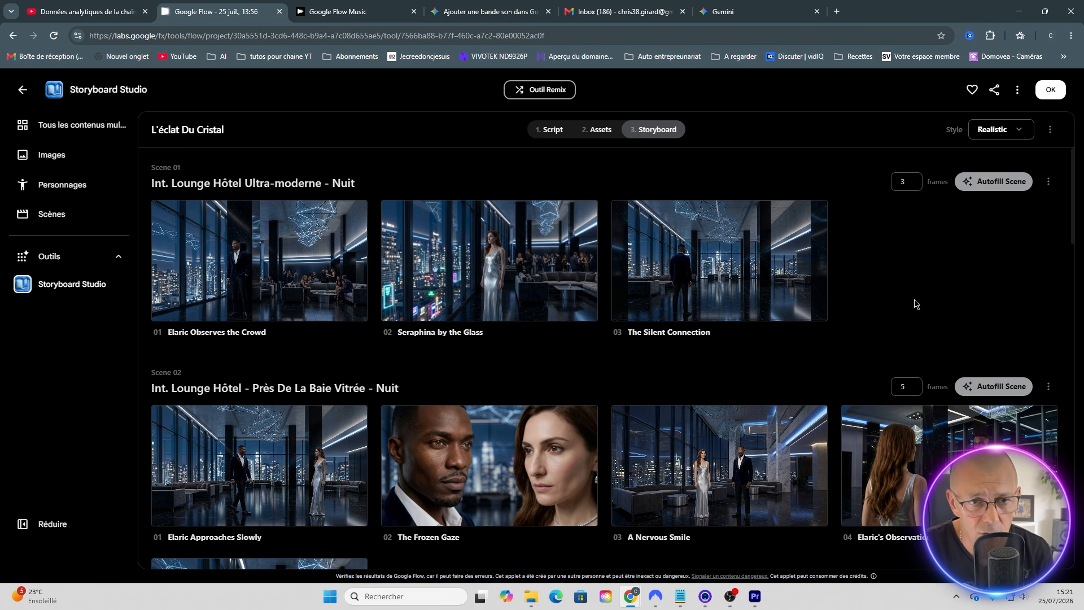
click(1017, 89)
click(1041, 132)
click(1050, 131)
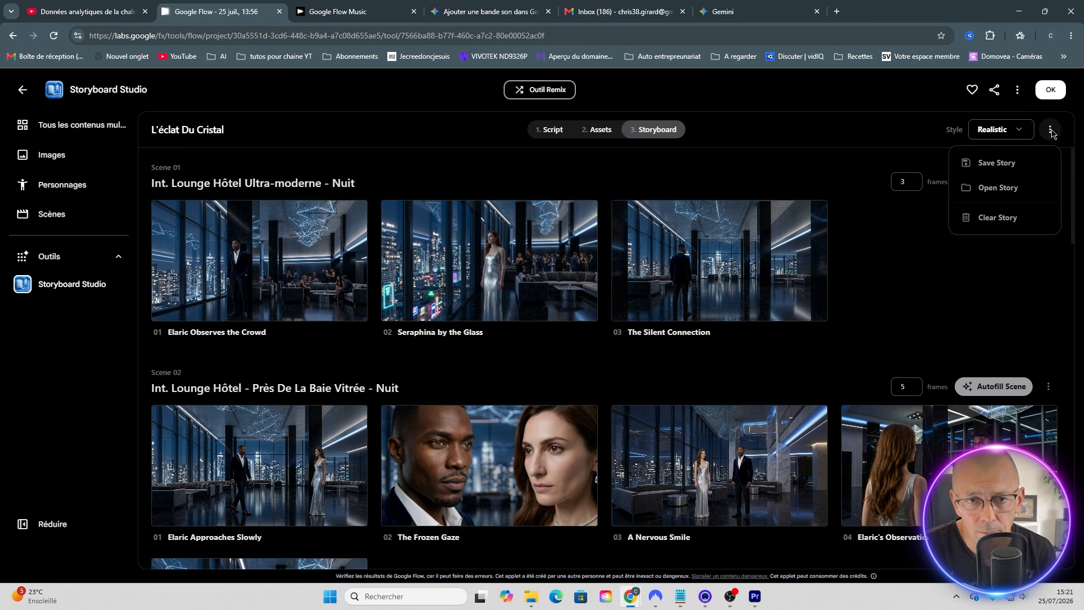
click(989, 190)
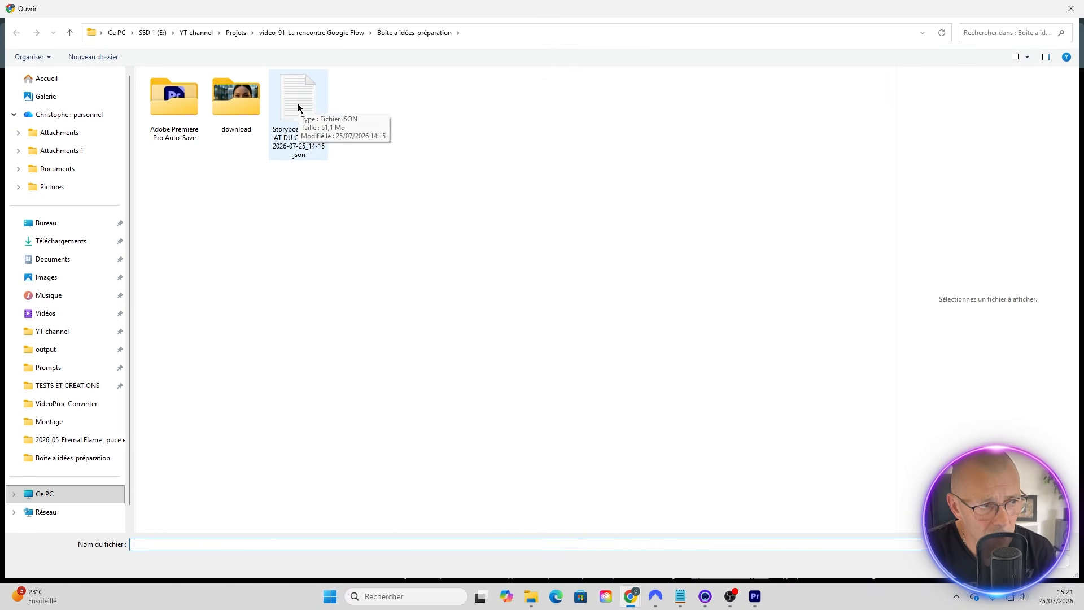
double_click(297, 104)
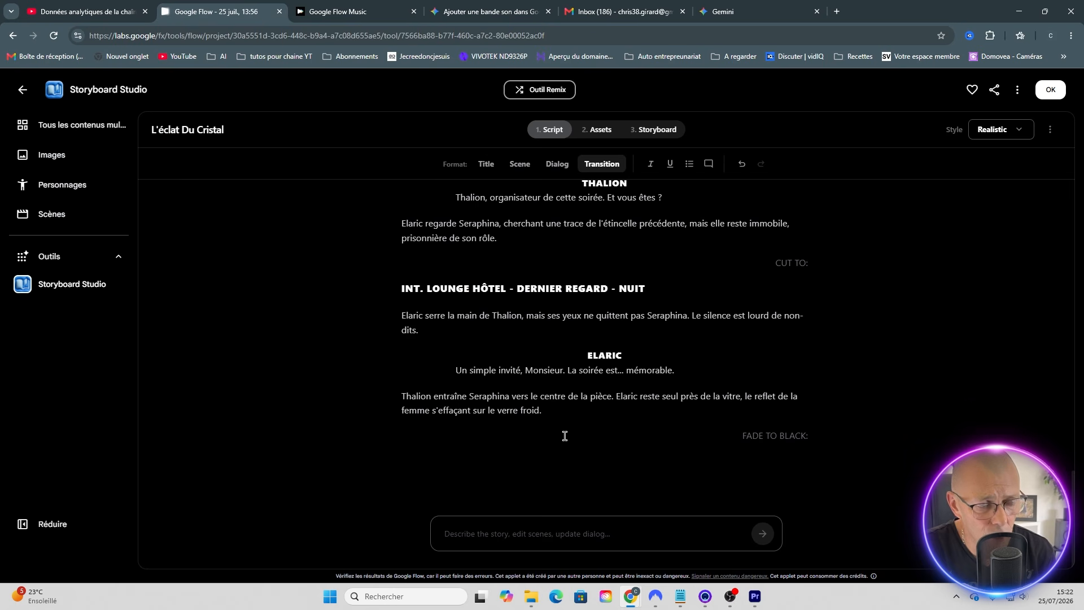
Step: In the storyboard, autofill Scene 08 "Dernier Regard" with 3 frames and open the story's save options
click(600, 129)
click(650, 131)
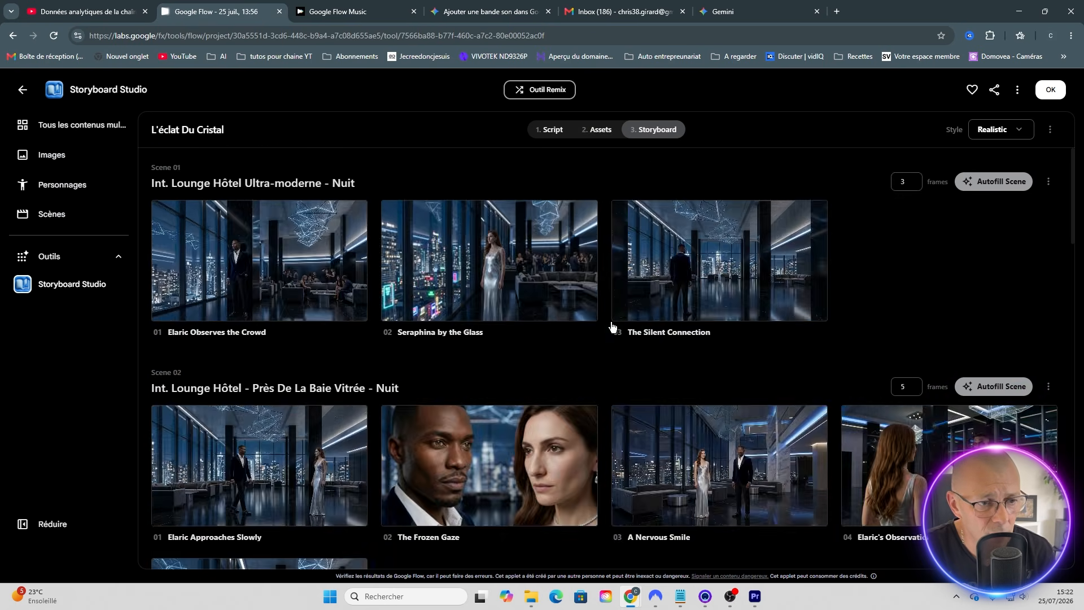
scroll(604, 327, down, 9)
scroll(595, 327, down, 5)
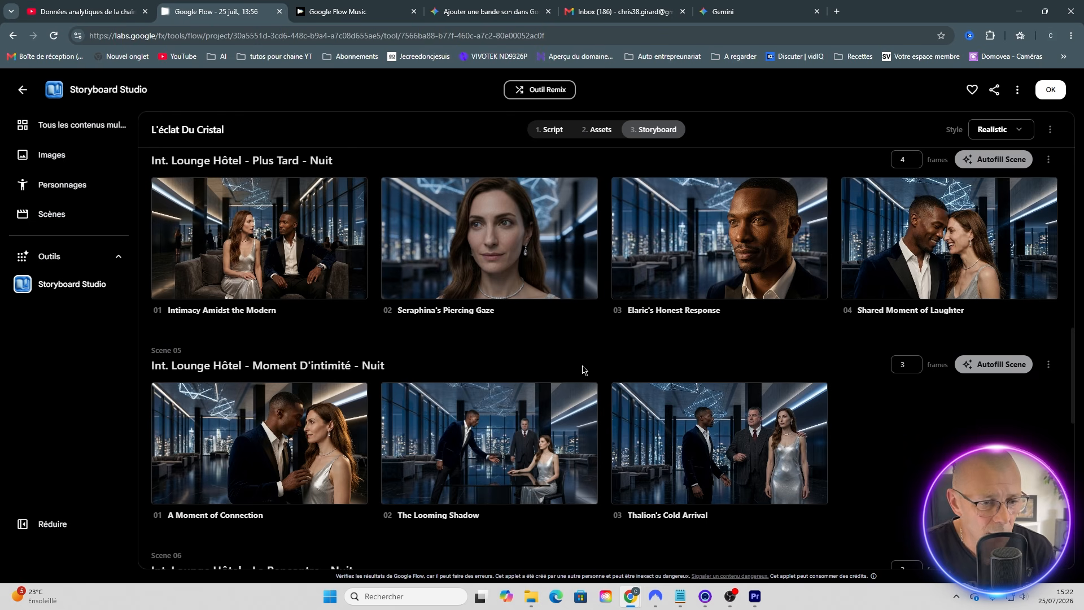
scroll(572, 432, down, 5)
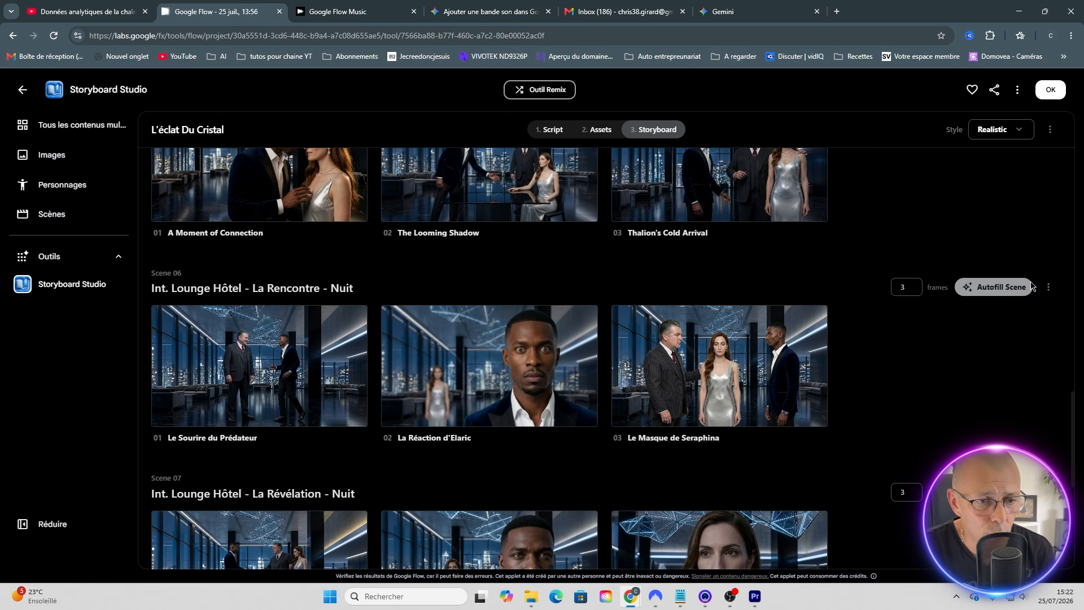
scroll(924, 428, down, 7)
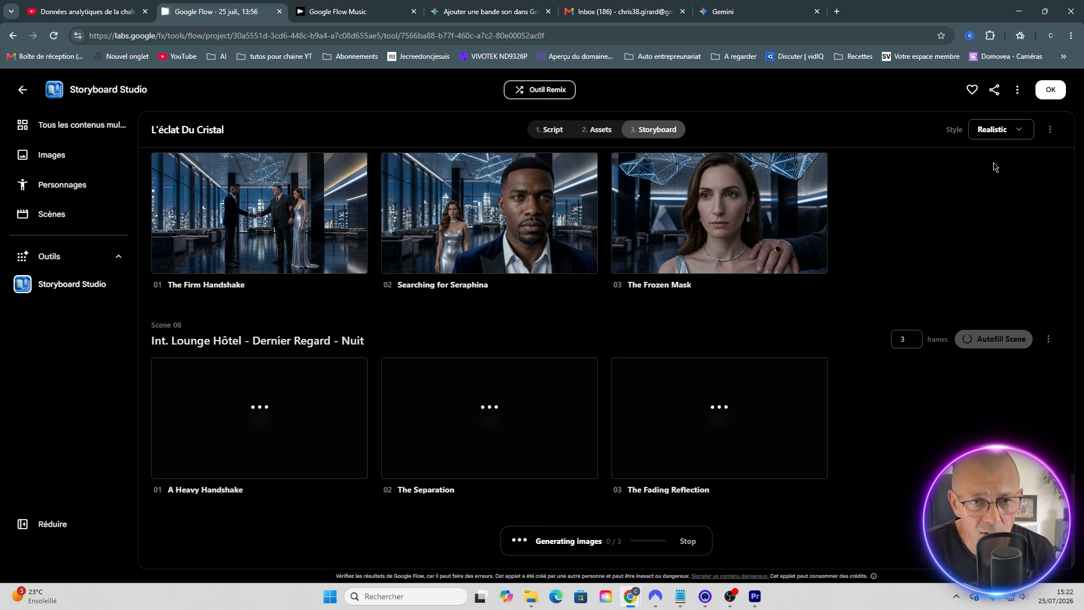
click(1049, 131)
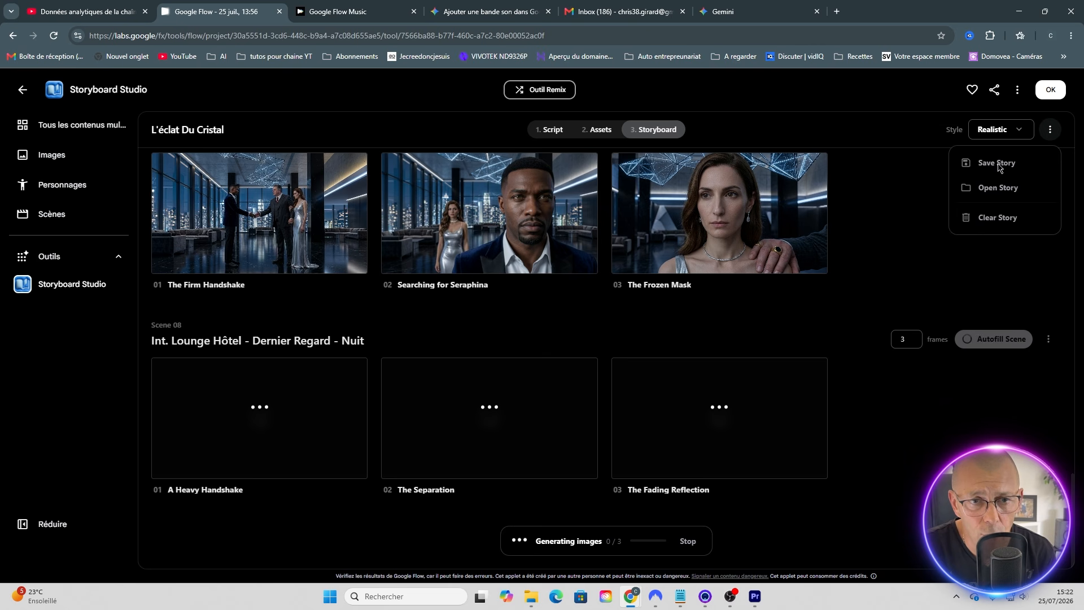
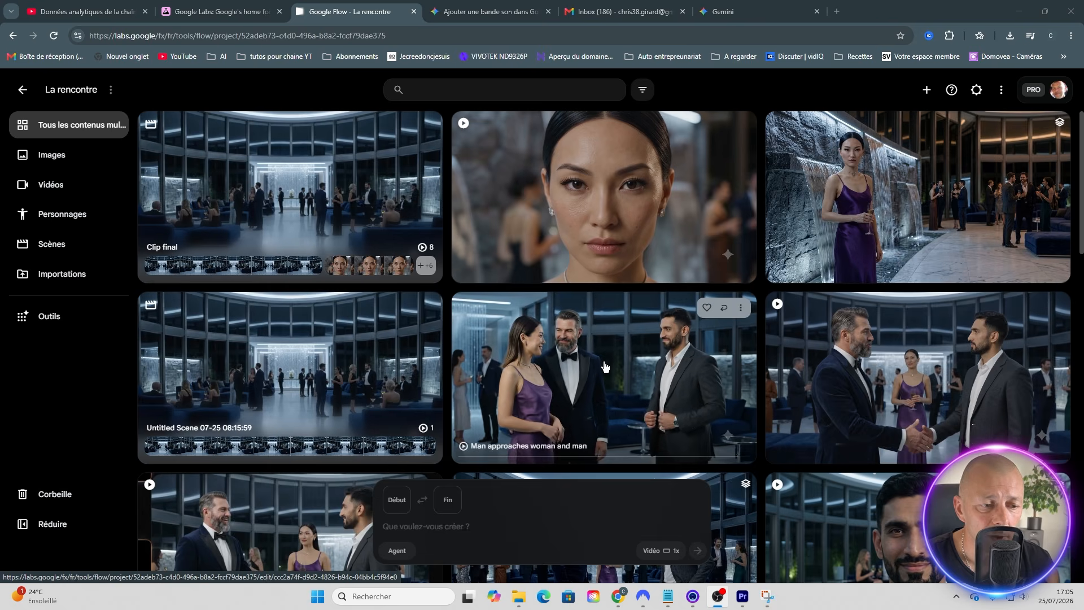
Step: Open the "Man approaches woman and man" video and examine its hairstyle-and-necklace consistency prompt, reference image and edited version in the history
click(657, 387)
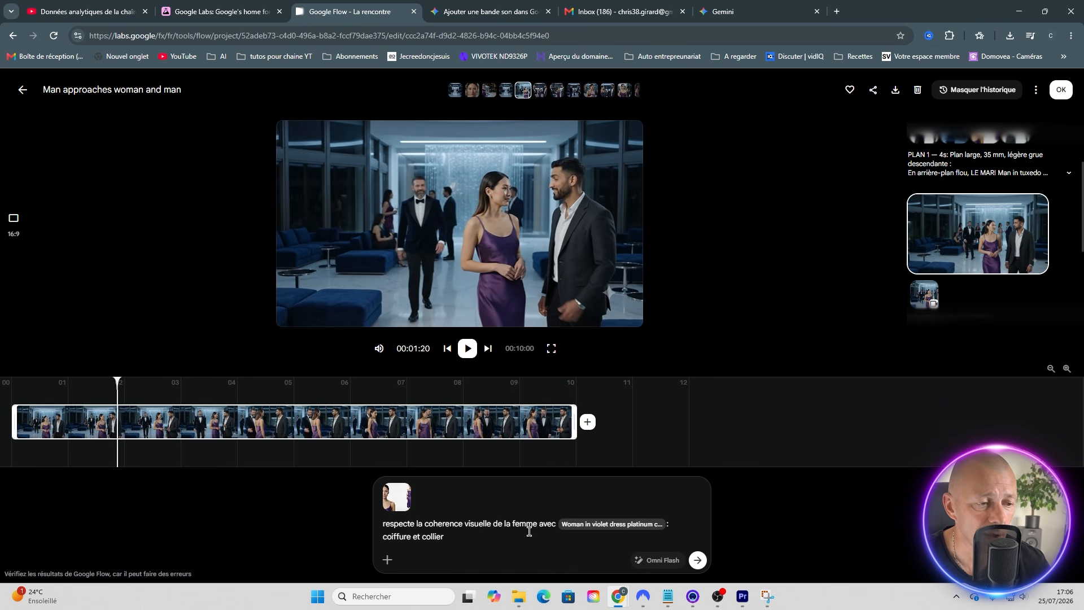
mouse_move(395, 508)
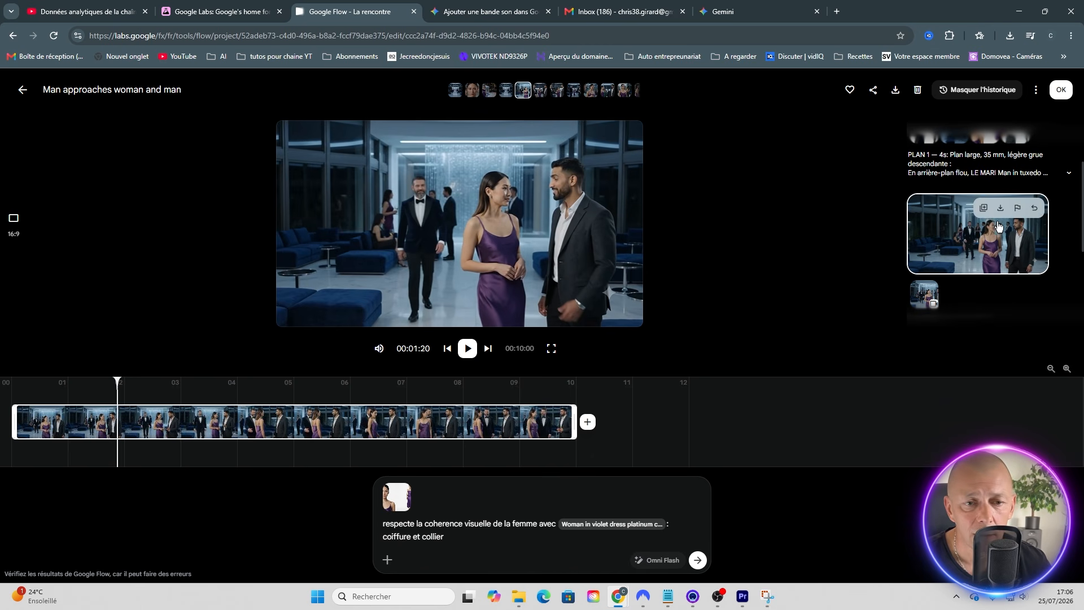
scroll(993, 242, down, 3)
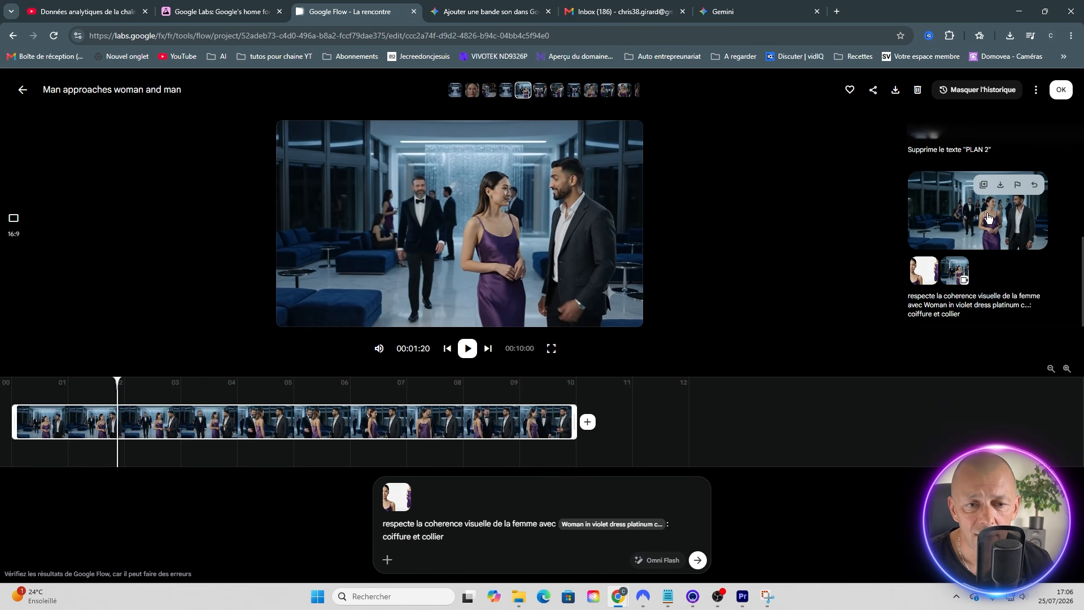
click(986, 223)
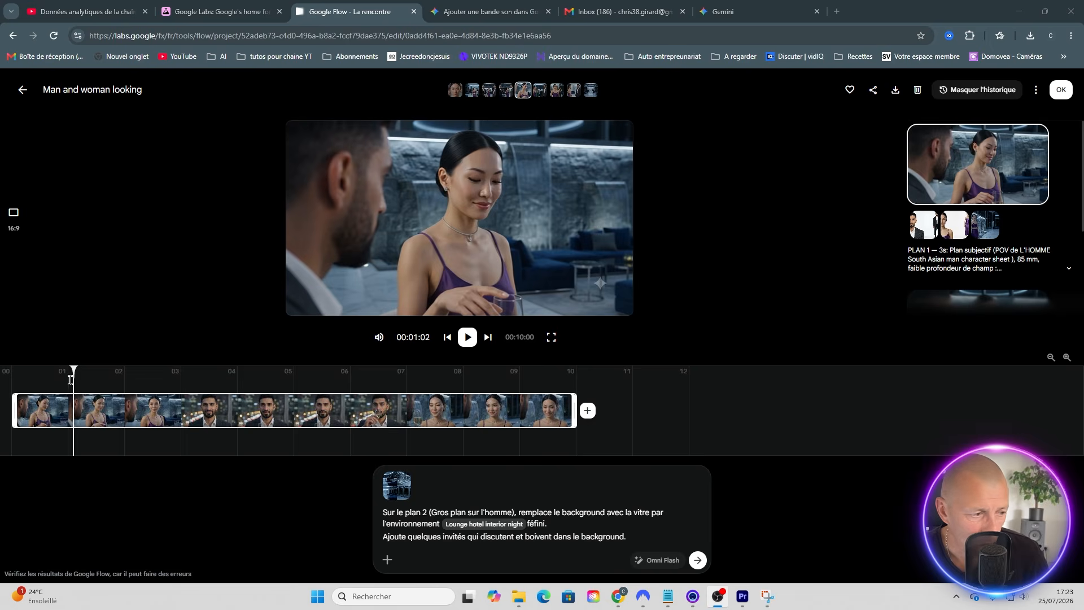
Step: Compare the original "Man and woman looking" video with its edited version, checking the prompt that replaces the plan 2 background and adds guests
drag(75, 378, 475, 409)
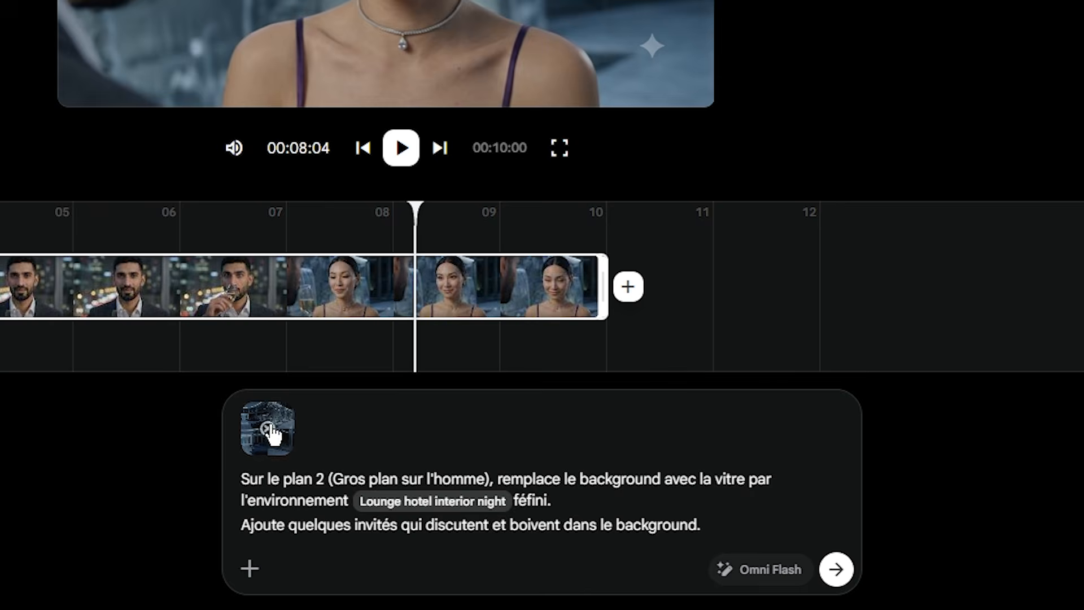
mouse_move(269, 432)
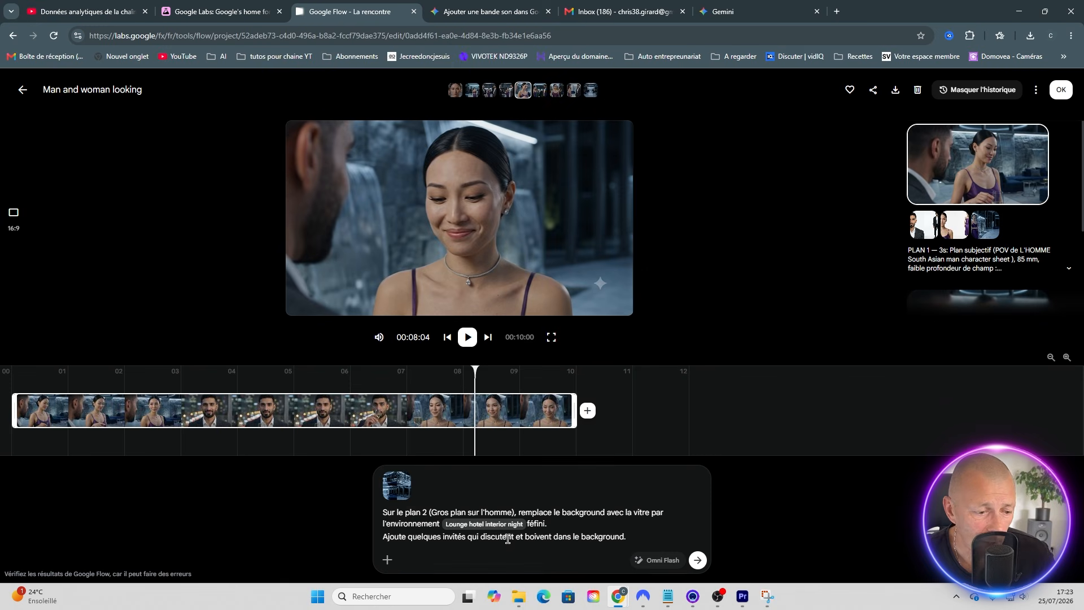
click(955, 314)
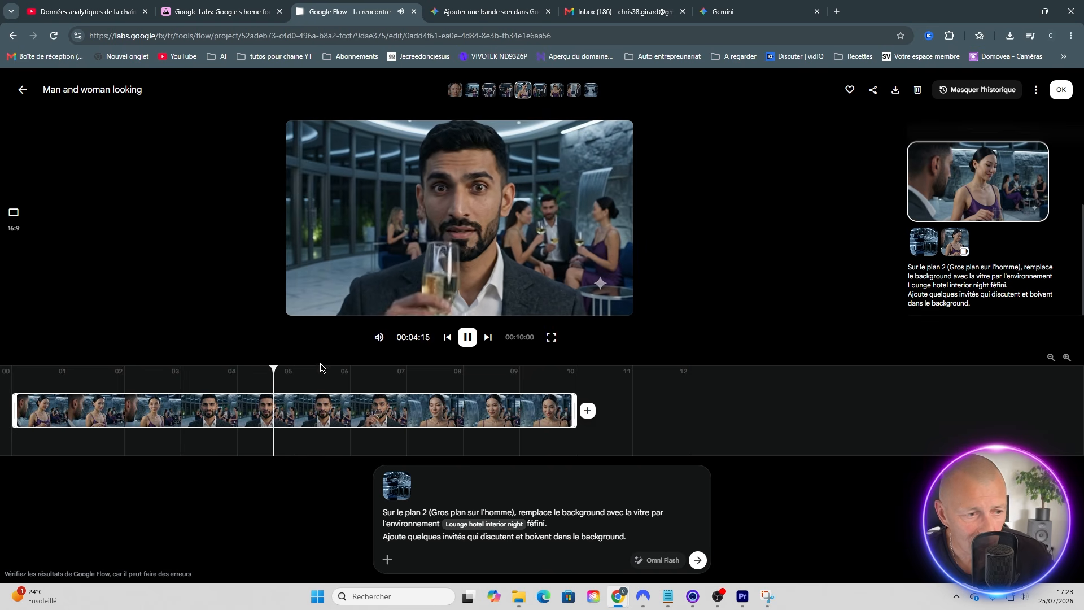
click(468, 338)
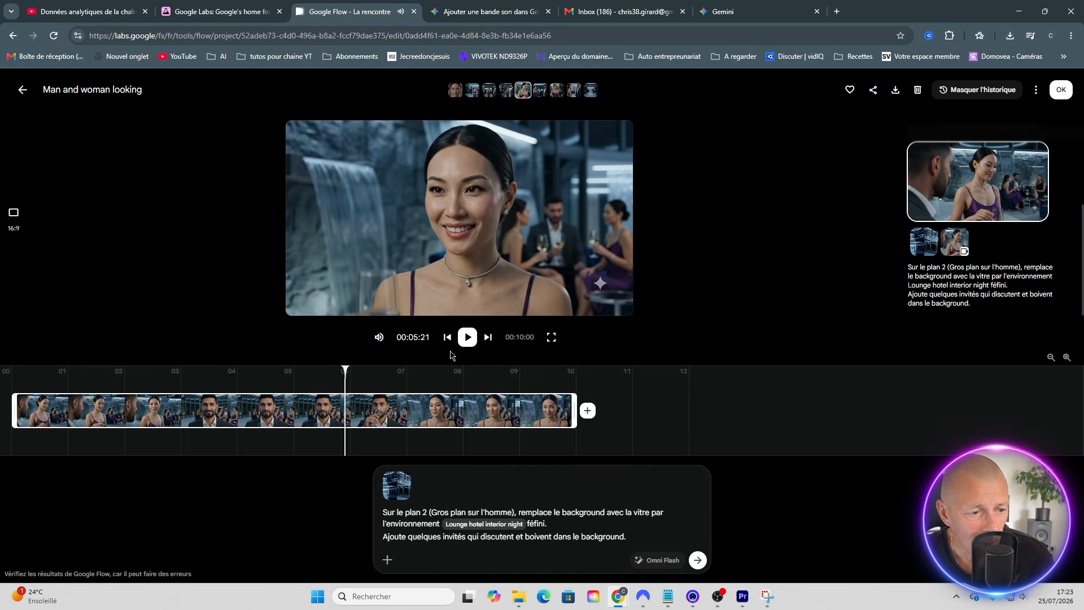
drag(345, 379, 515, 384)
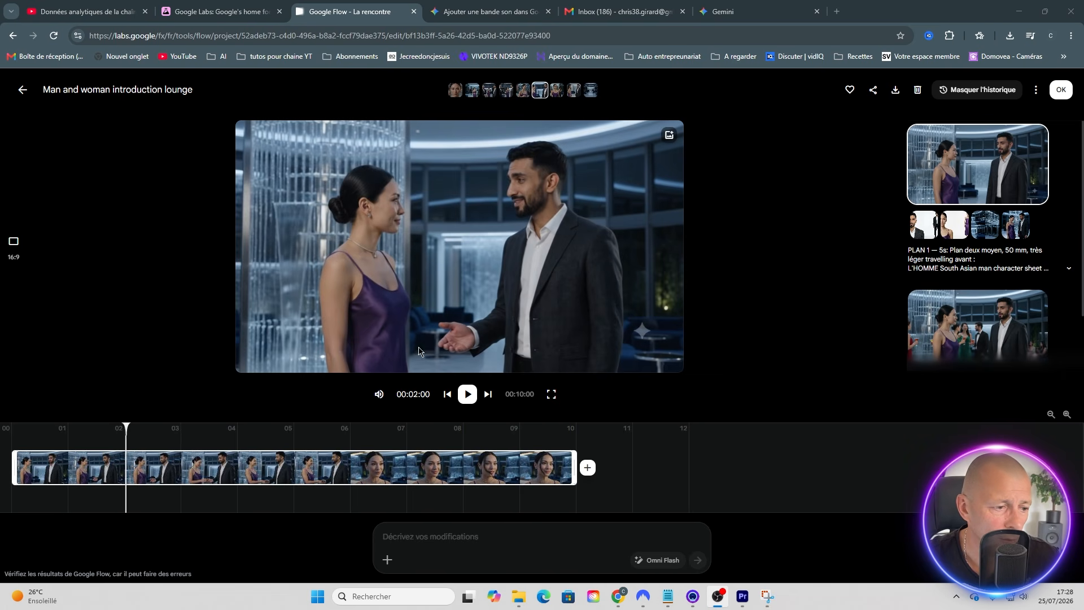
Step: Compare the "Man and woman introduction lounge" video before and after the edit that adds background guests and keeps the woman's hairstyle consistent
drag(126, 431, 500, 432)
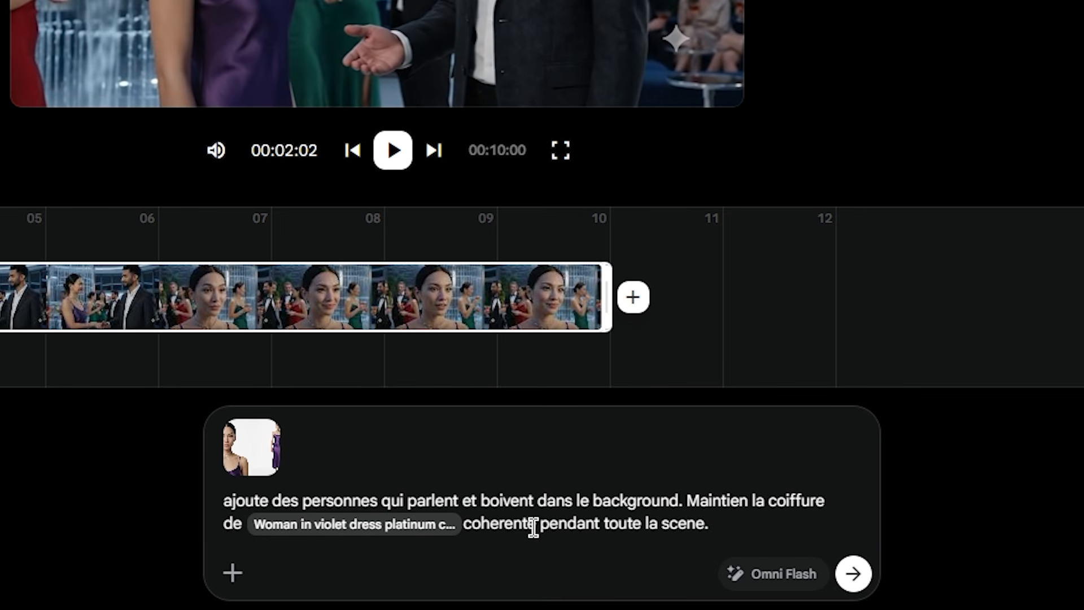
drag(129, 382, 558, 386)
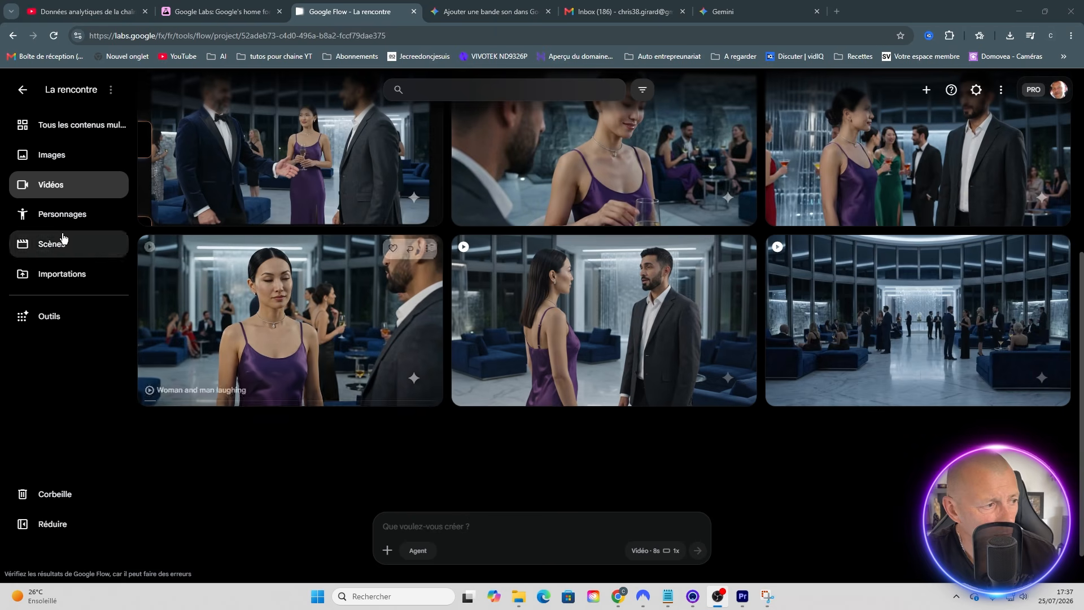
Step: Open the "Man looking off-screen" video and add the "Woman in violet dress" clip after it to form a scene
mouse_move(940, 339)
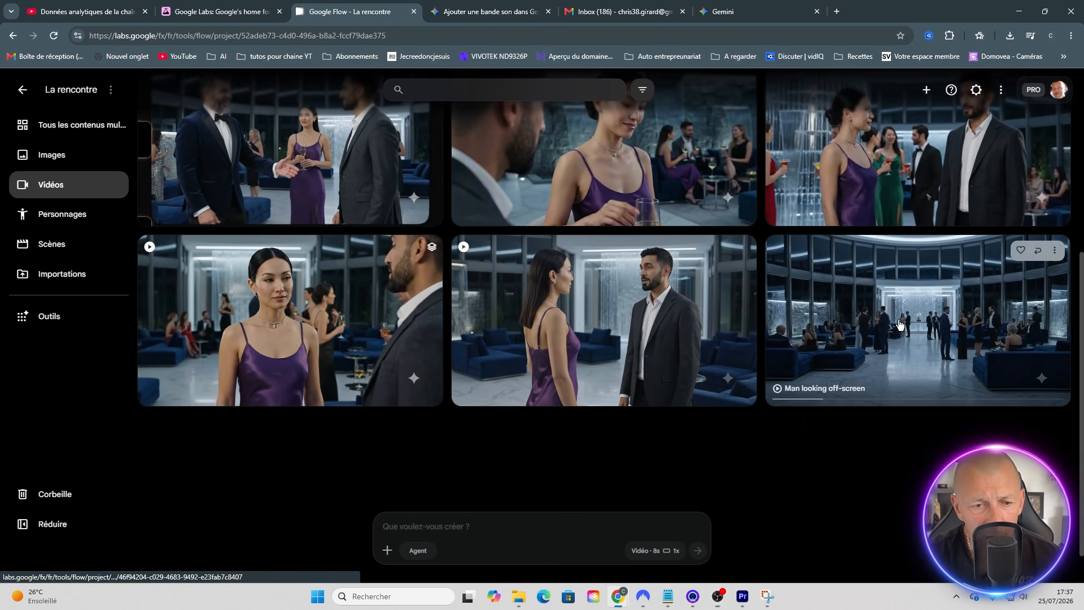
click(898, 324)
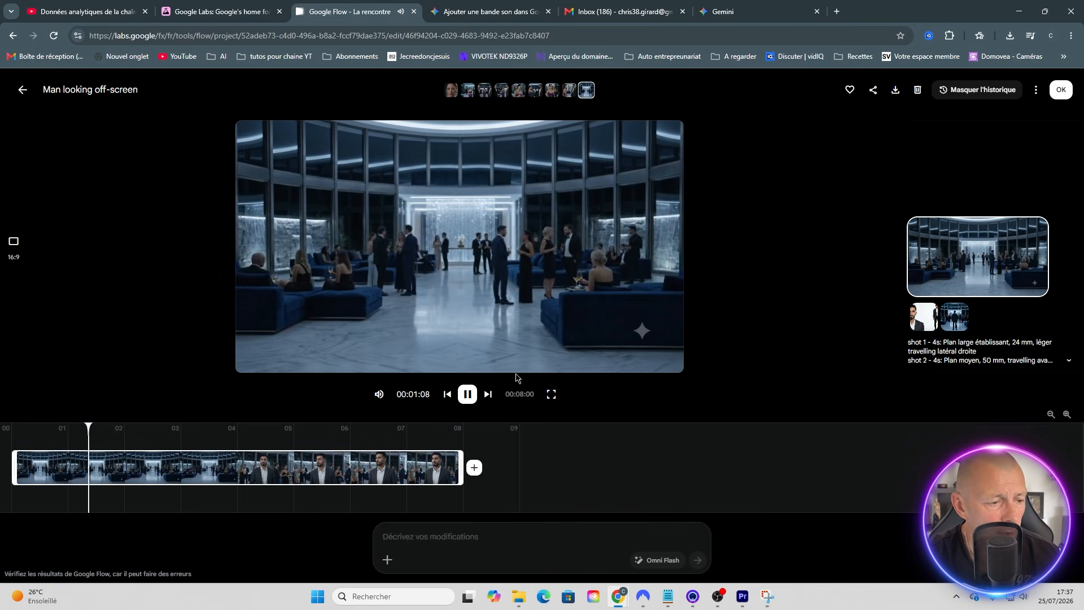
click(472, 394)
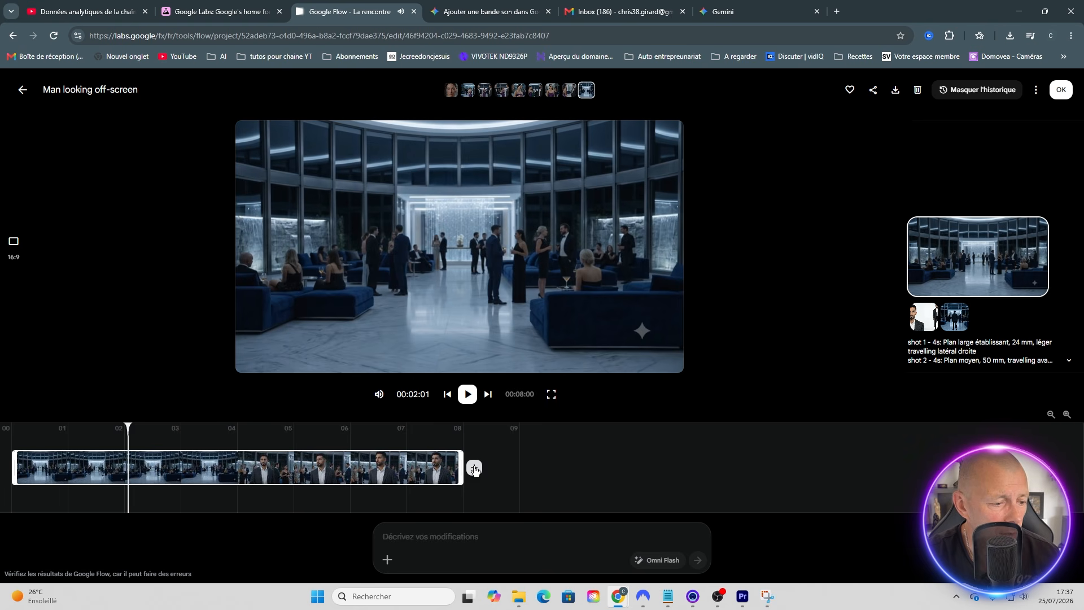
click(474, 468)
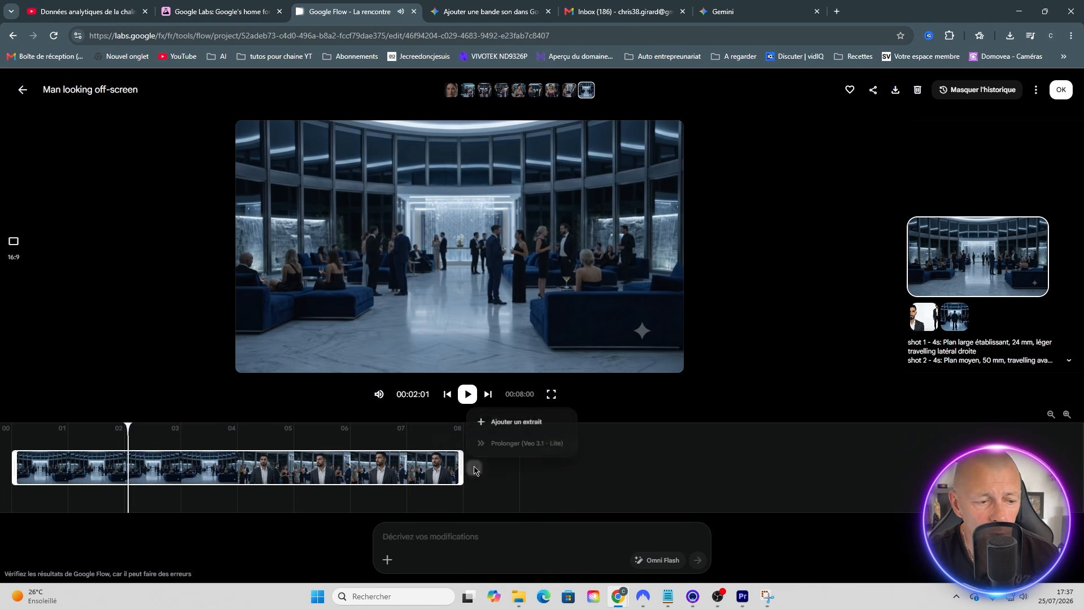
click(515, 422)
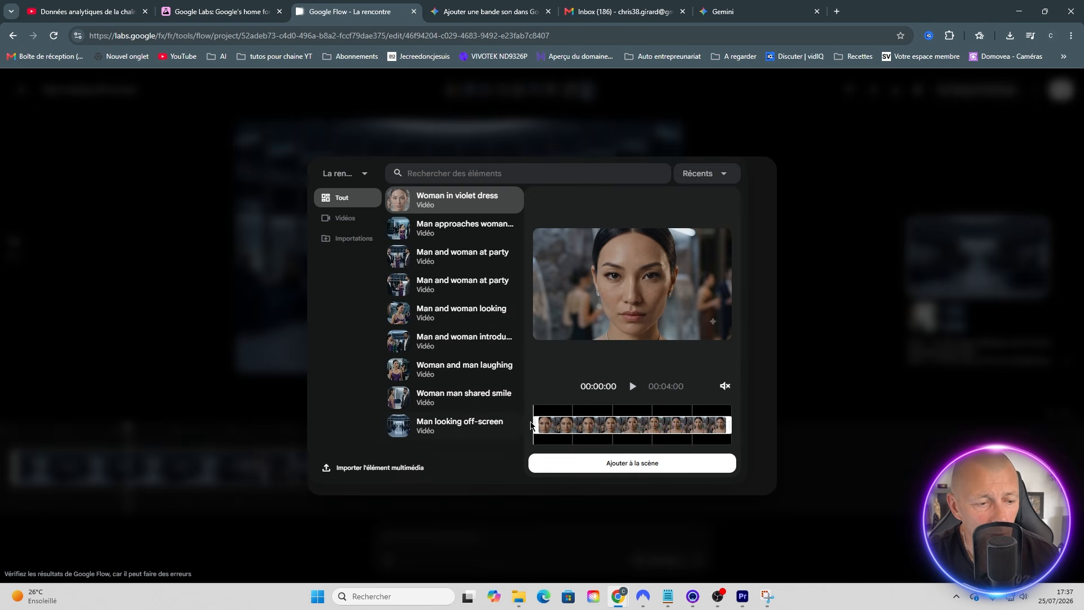
click(635, 464)
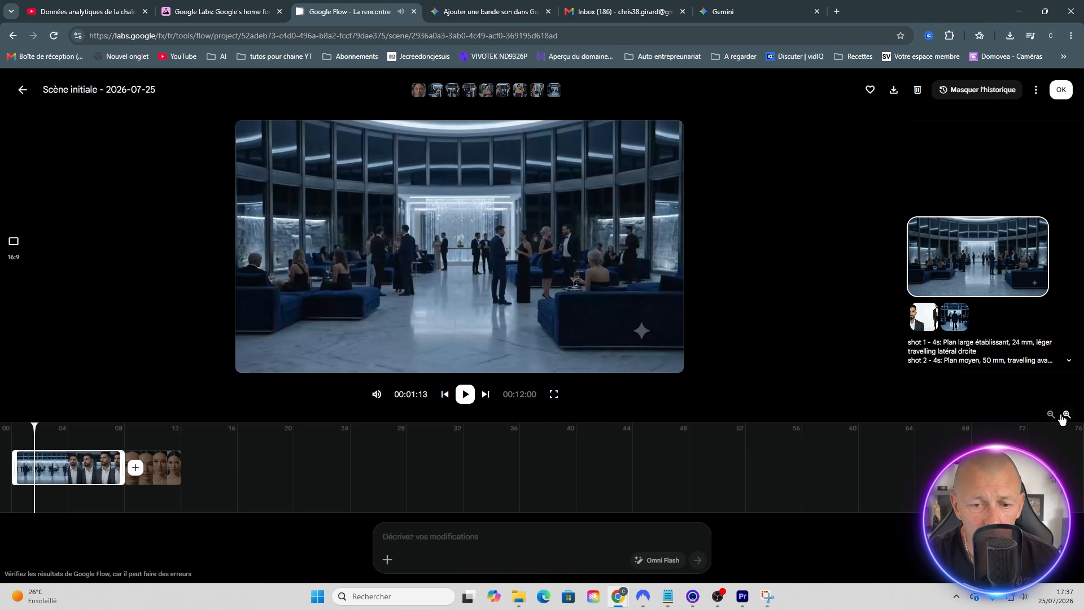
Step: Trim the end of the scene's opening lounge clip, shortening it to about 4 s so that only the wide shot is kept
click(1067, 414)
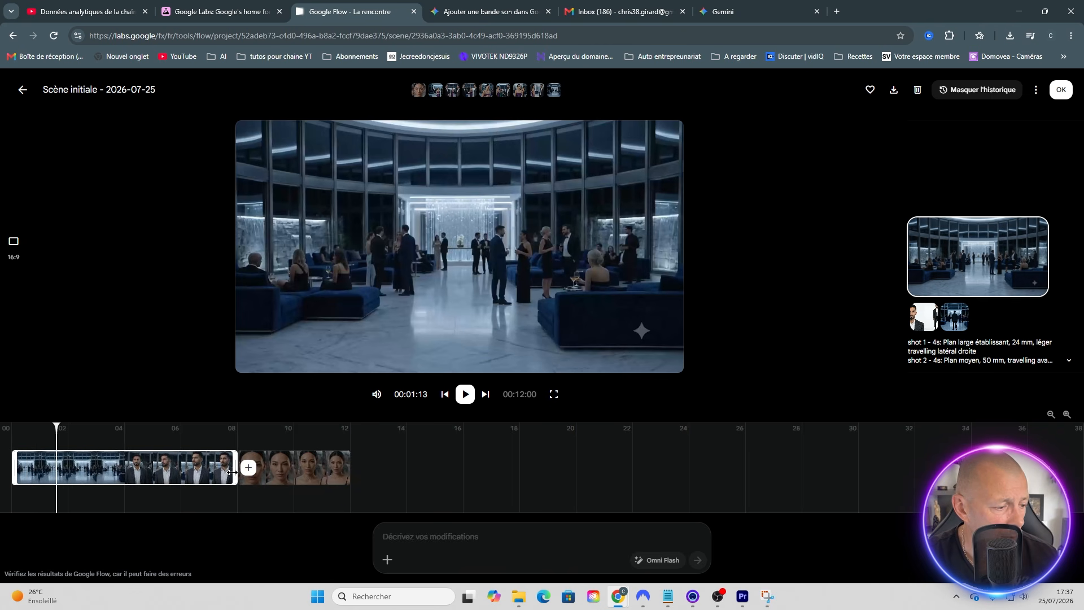
drag(233, 468, 244, 492)
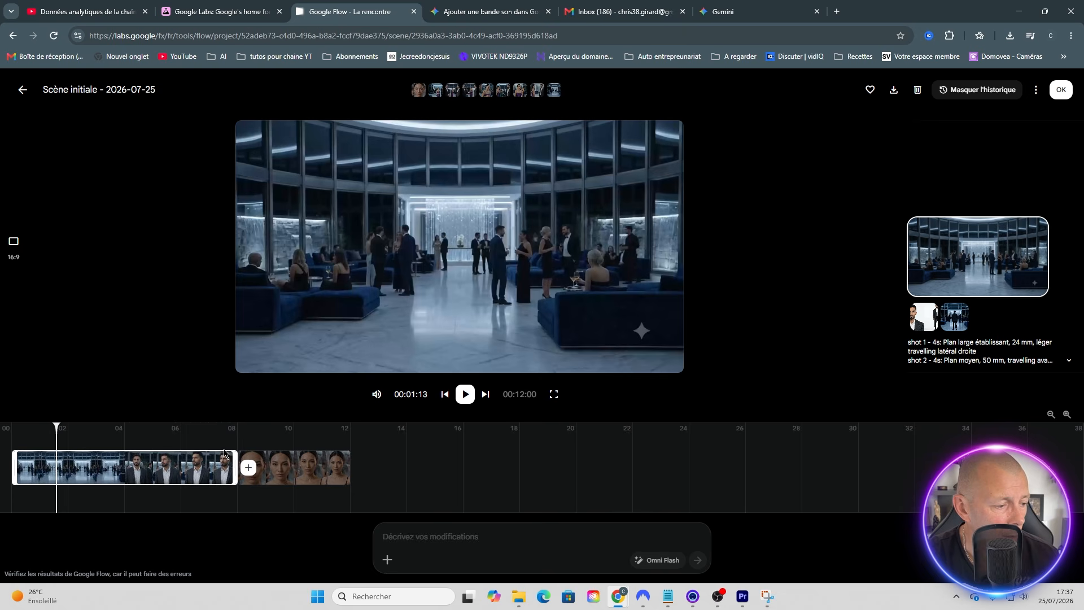
drag(186, 464, 394, 480)
drag(95, 466, 333, 472)
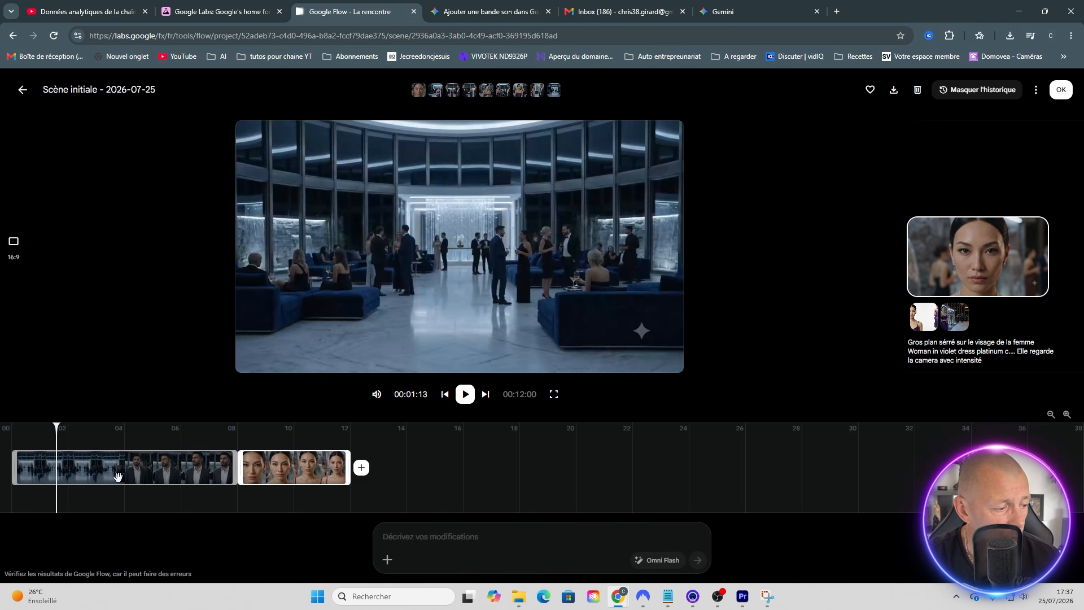
drag(234, 473, 120, 474)
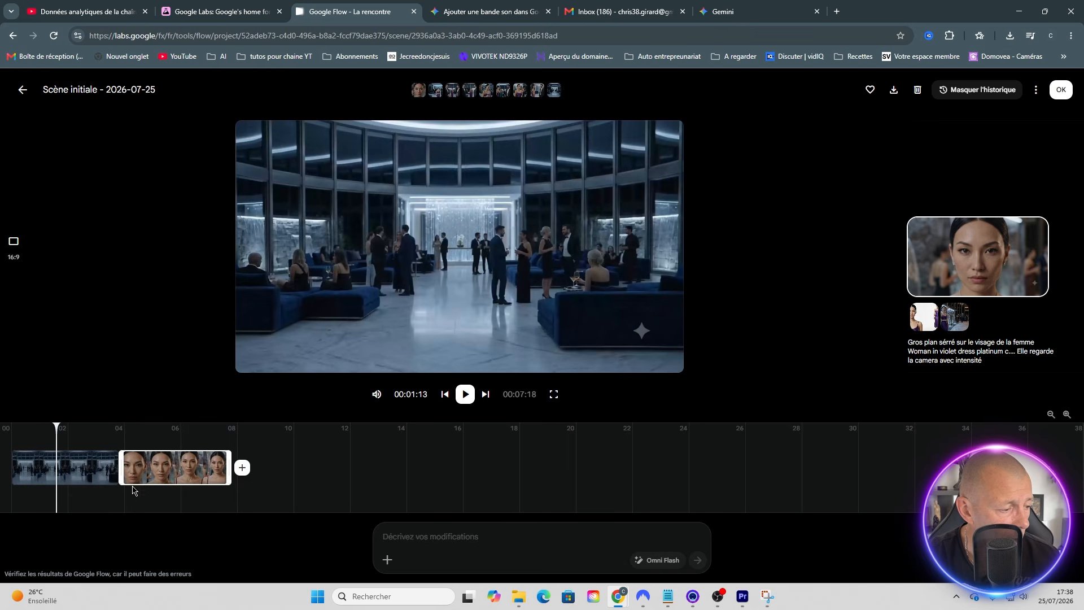
Step: Add the "Man looking off-screen" clip at the scene's end and trim its start, leaving about 4 s of mainly the man's medium shot
click(246, 473)
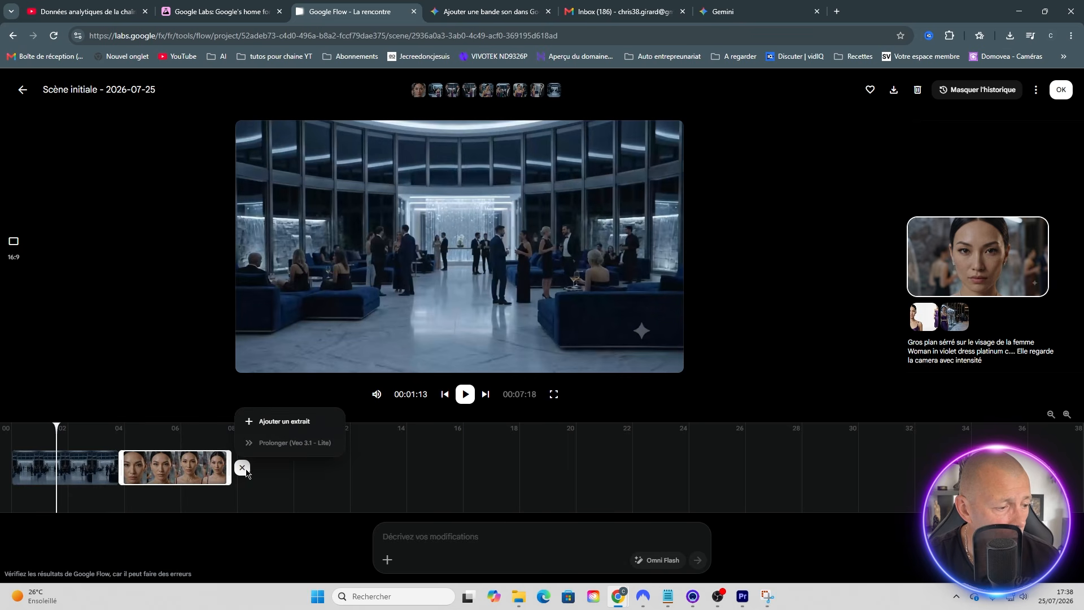
click(284, 425)
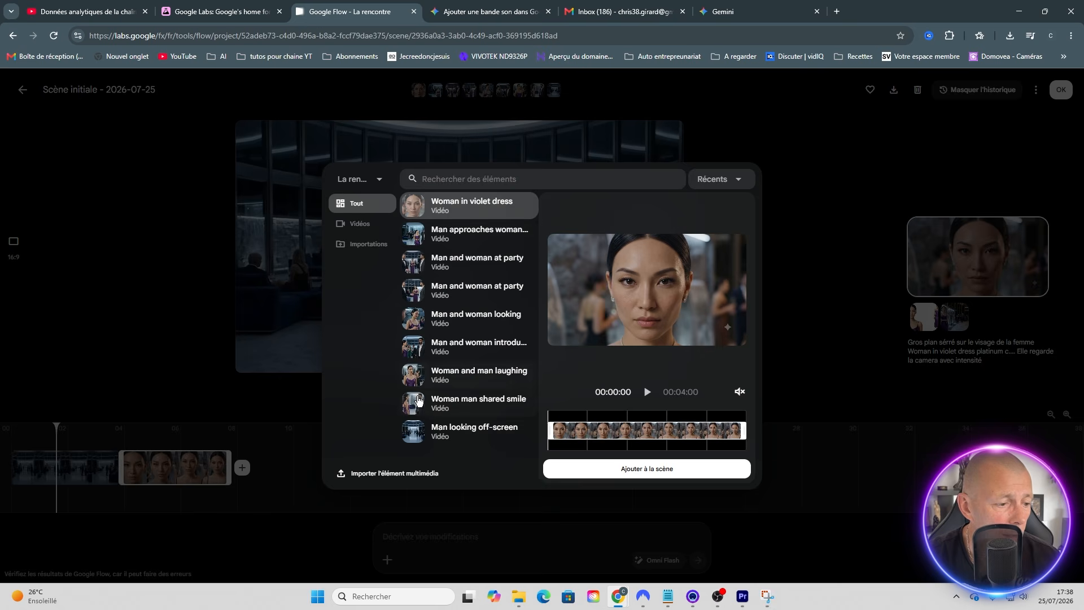
click(407, 432)
click(581, 469)
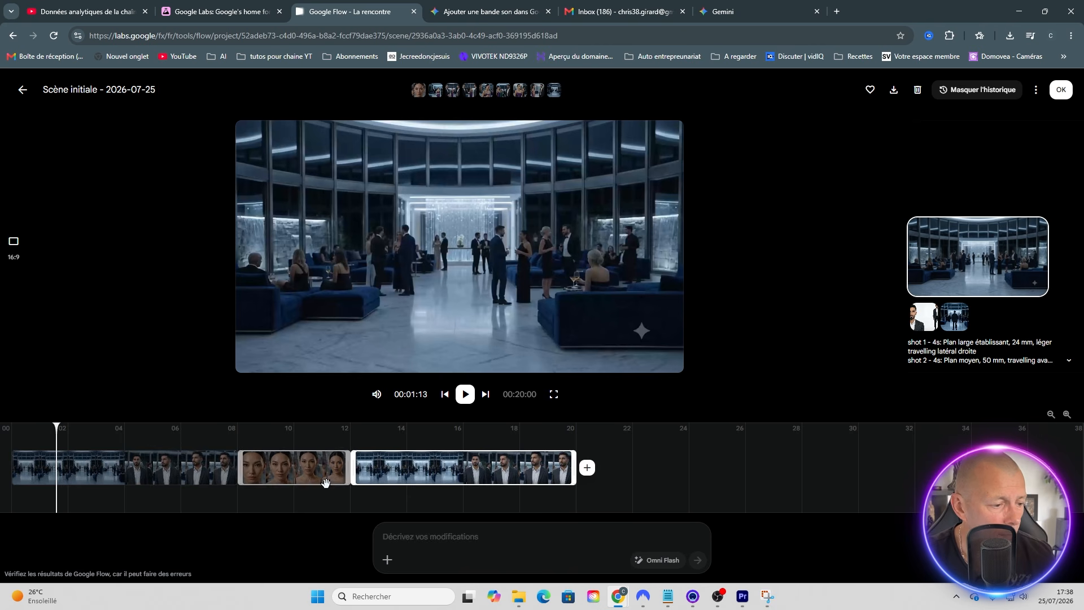
drag(356, 477, 477, 478)
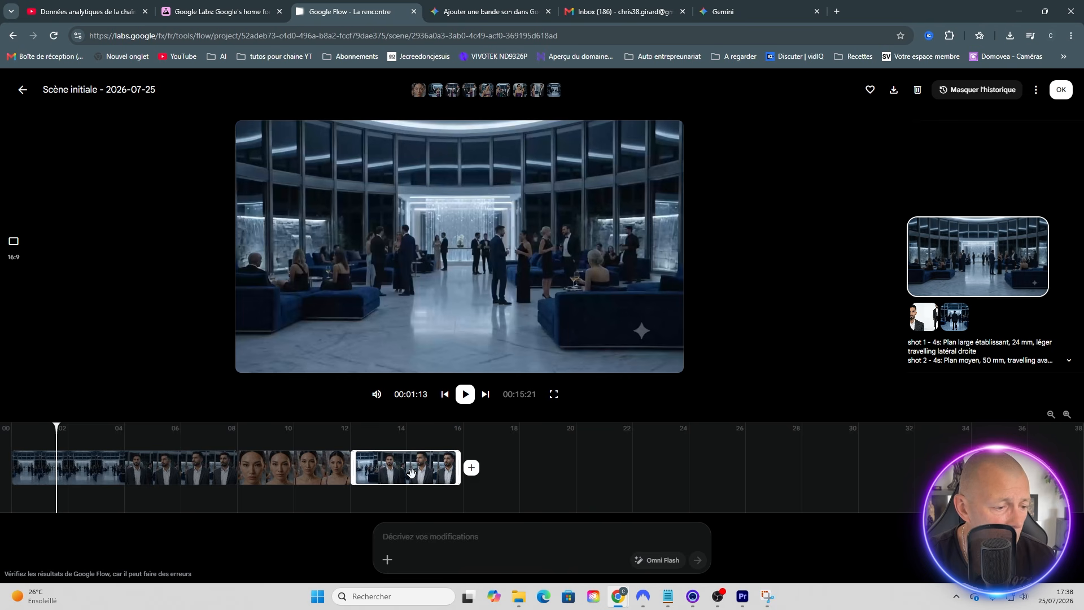
Step: Cut the man's medium shot off the end of the timeline's first clip, leaving about 4 s of wide shot, and scrub through the assembled scene
drag(24, 438, 32, 436)
click(159, 474)
drag(236, 471, 115, 472)
drag(28, 443, 327, 454)
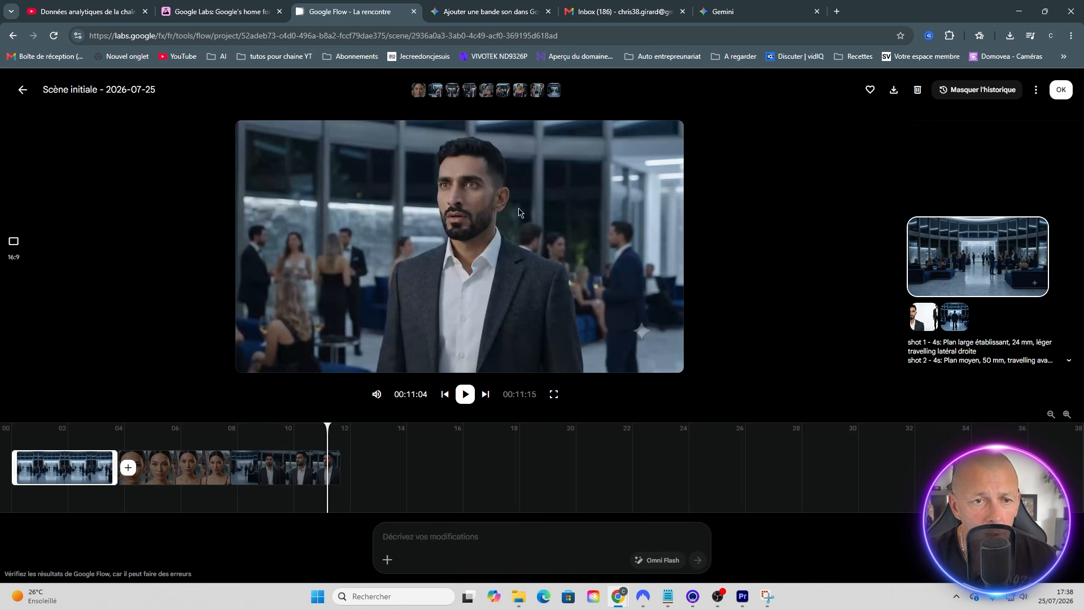
Step: Rename the scene as "test", finish editing it, and show the project's saved scenes
click(65, 91)
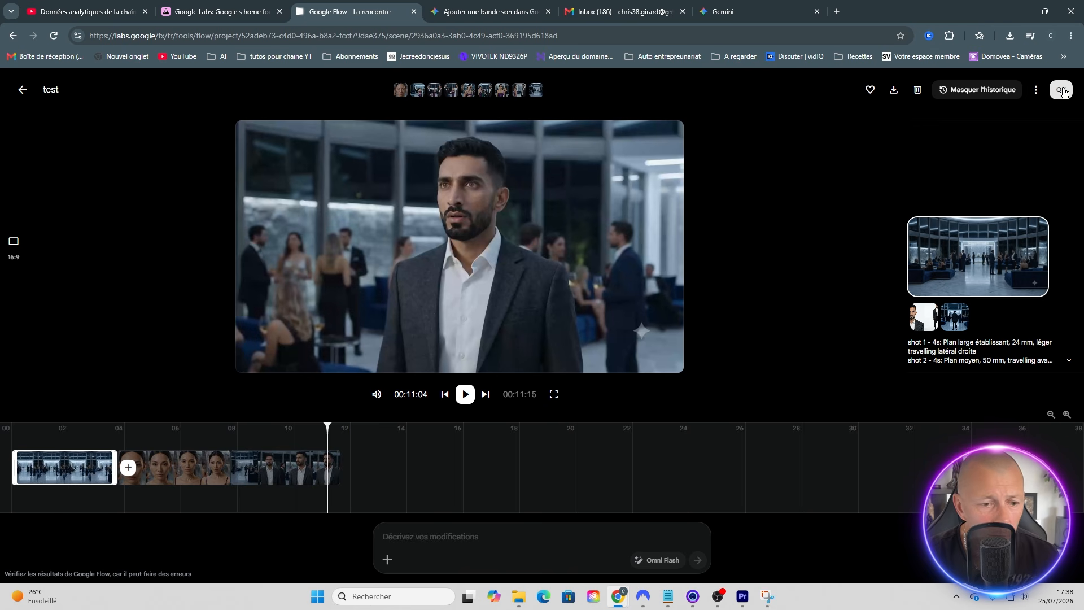
click(1061, 90)
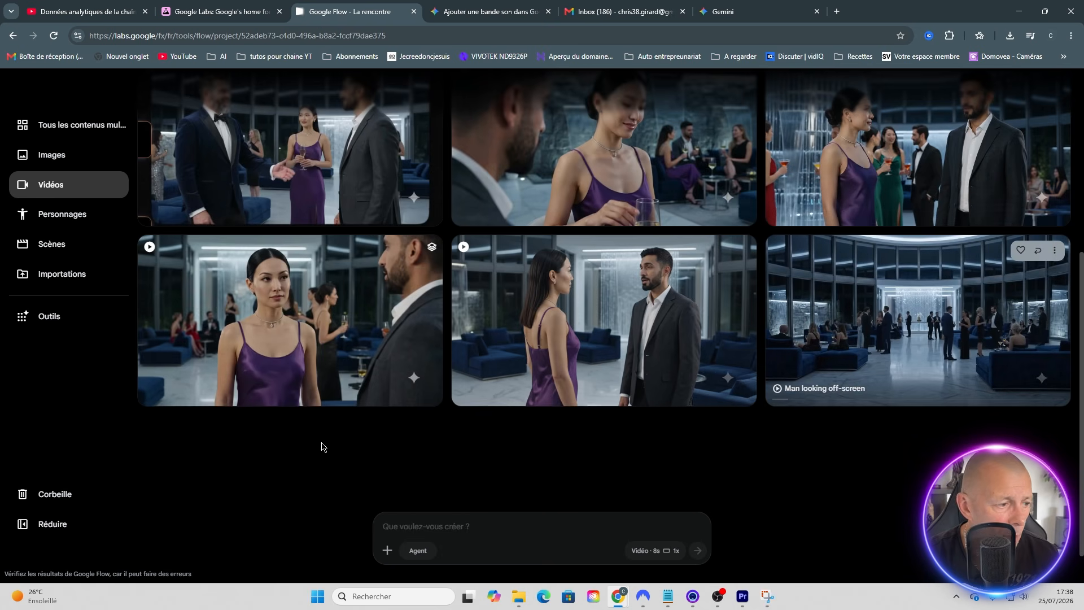
click(57, 247)
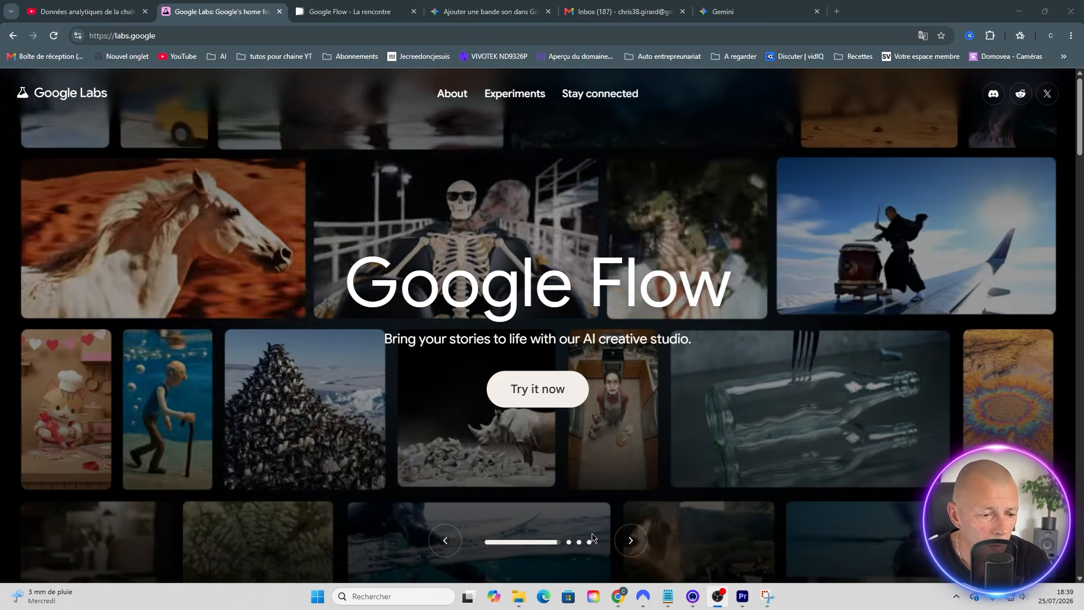
Step: Find Google Flow Music among the featured tools on the Google Labs home page and launch it
double_click(631, 540)
click(631, 540)
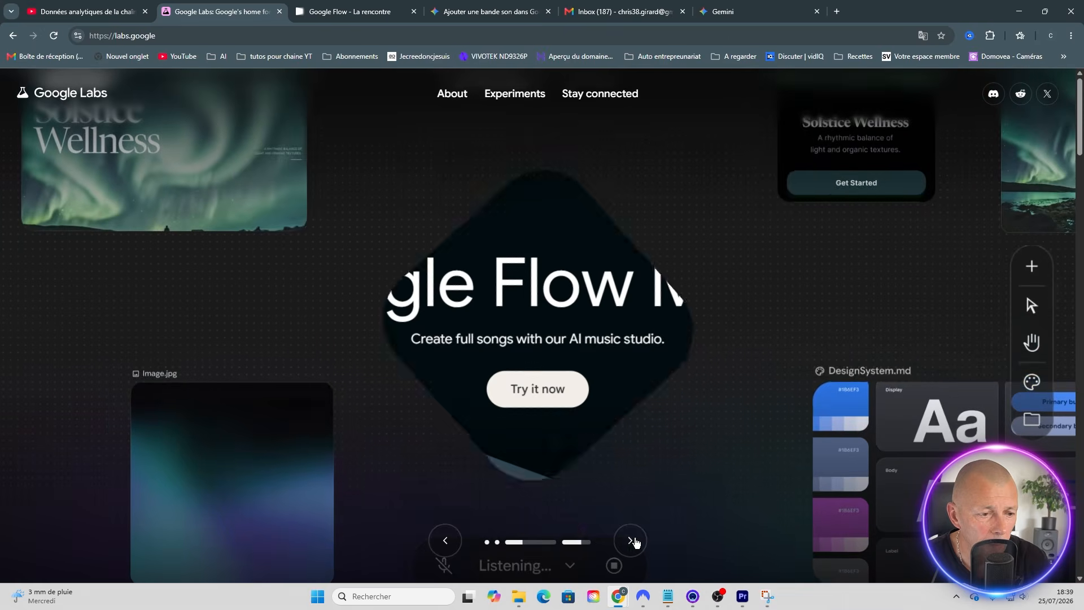
click(539, 396)
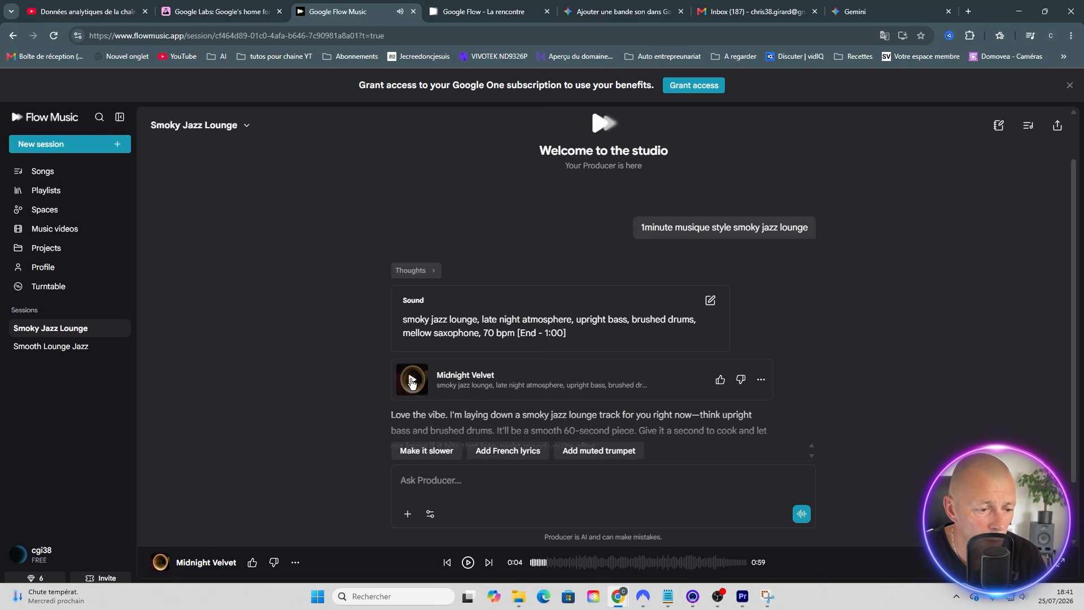
Step: Preview the "Midnight Velvet" track in the Smoky Jazz Lounge session and download it
click(412, 381)
click(412, 381)
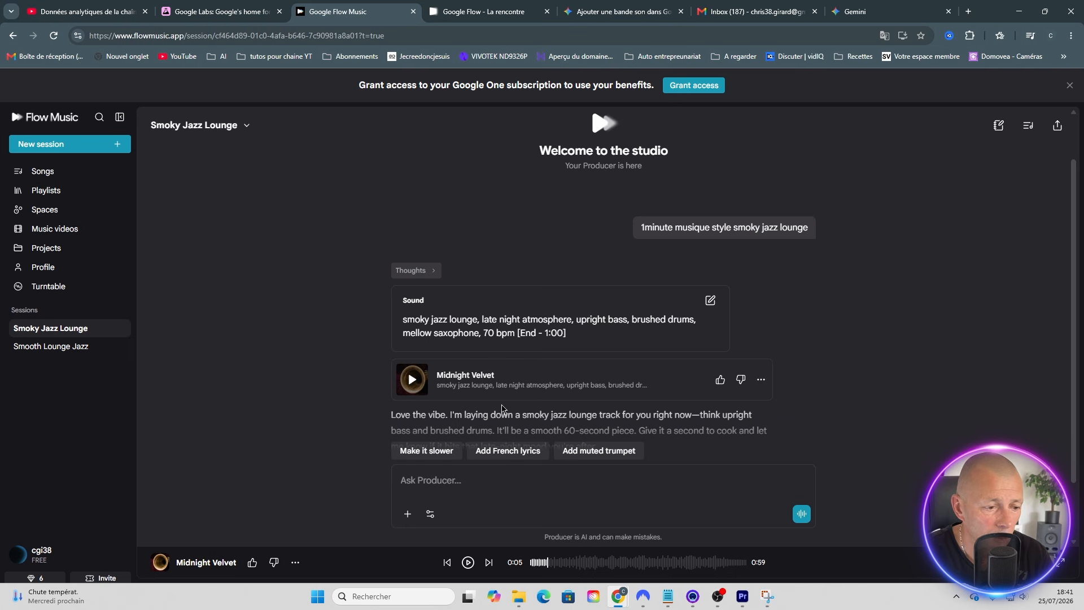
click(761, 379)
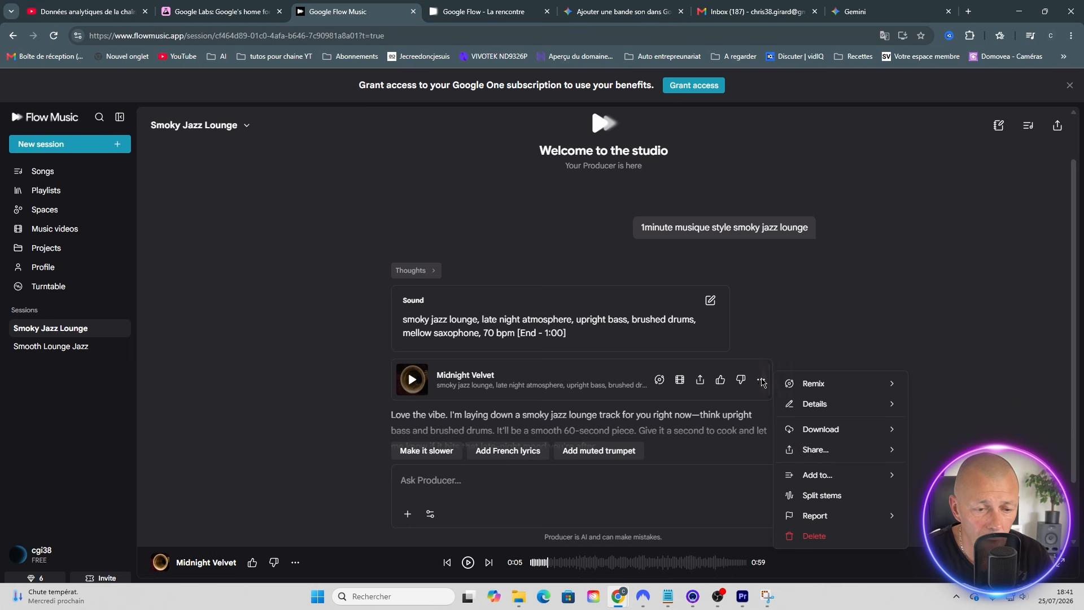
mouse_move(815, 429)
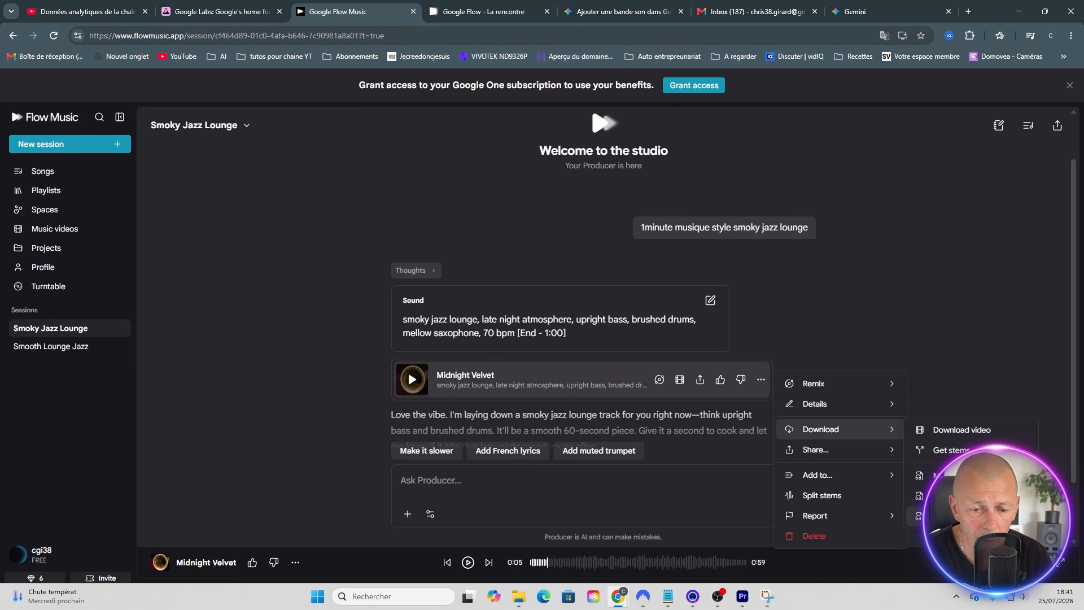
click(919, 516)
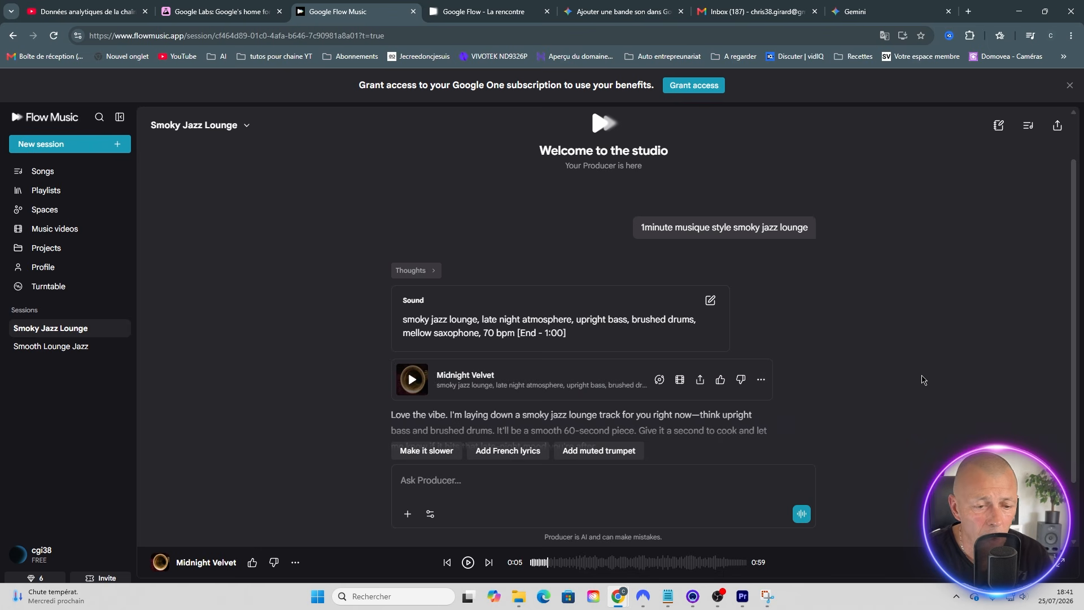